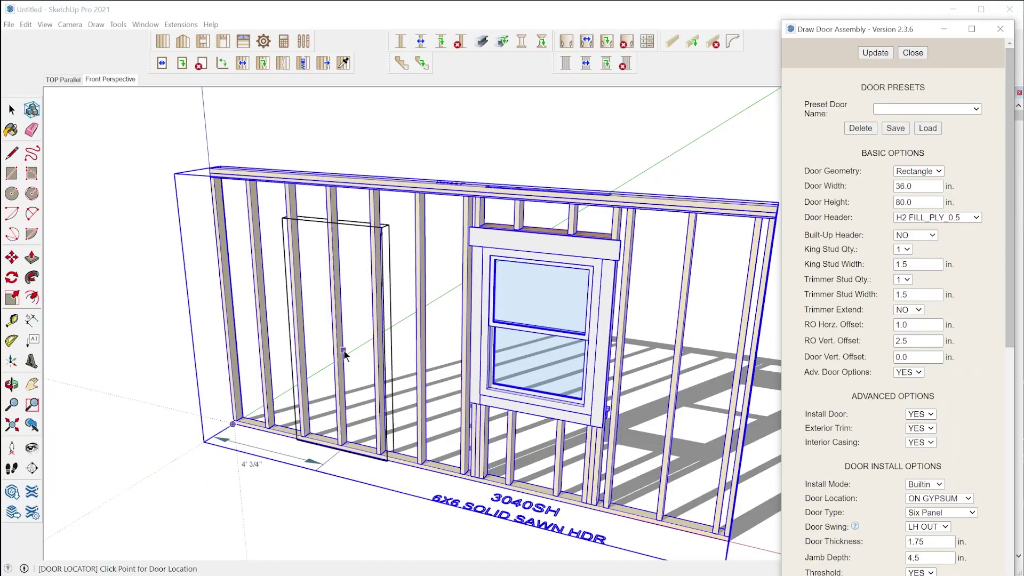
Insert a 3068 left-hand door assembly into the wall beside the 3040 window.
click(372, 472)
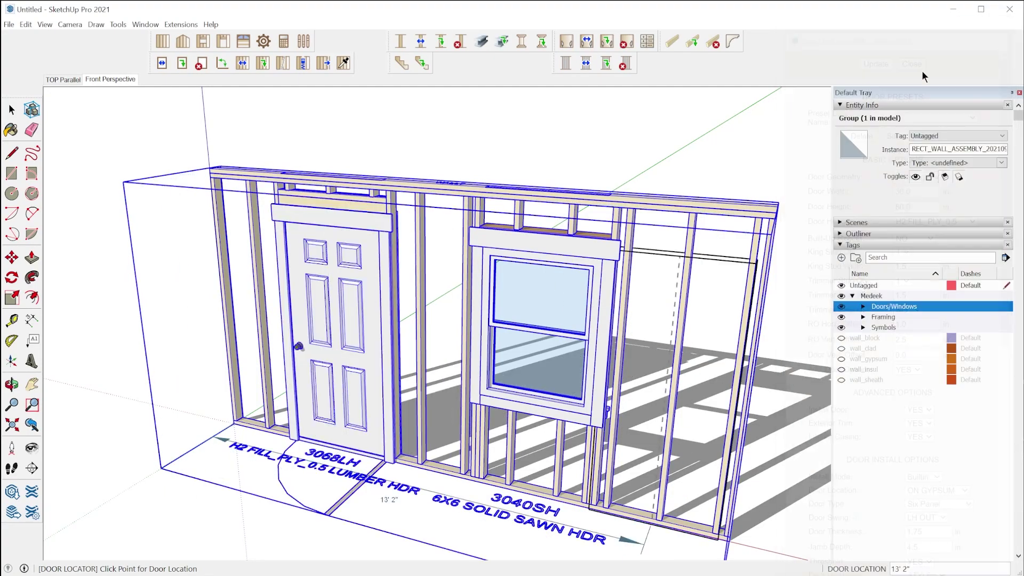
Undo a trial door-opening move, then show doors/windows, cladding, gypsum and insulation layers.
click(842, 307)
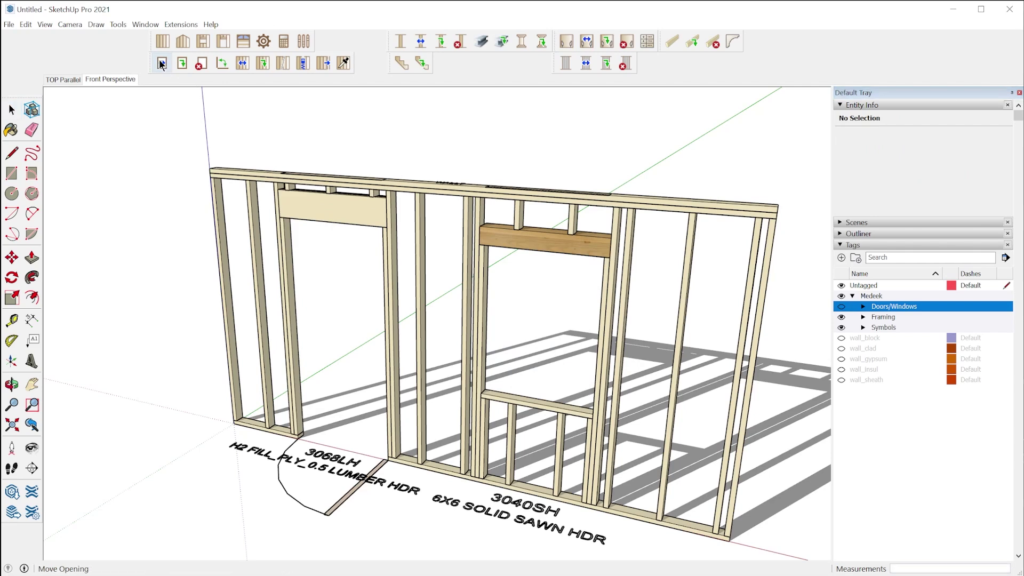
click(377, 473)
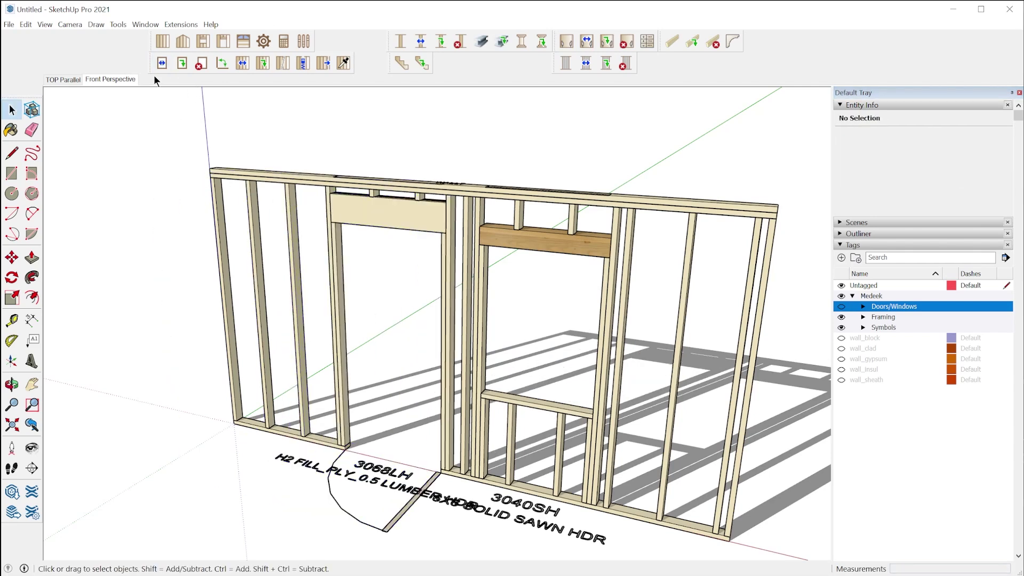
key(ctrl+z)
click(841, 307)
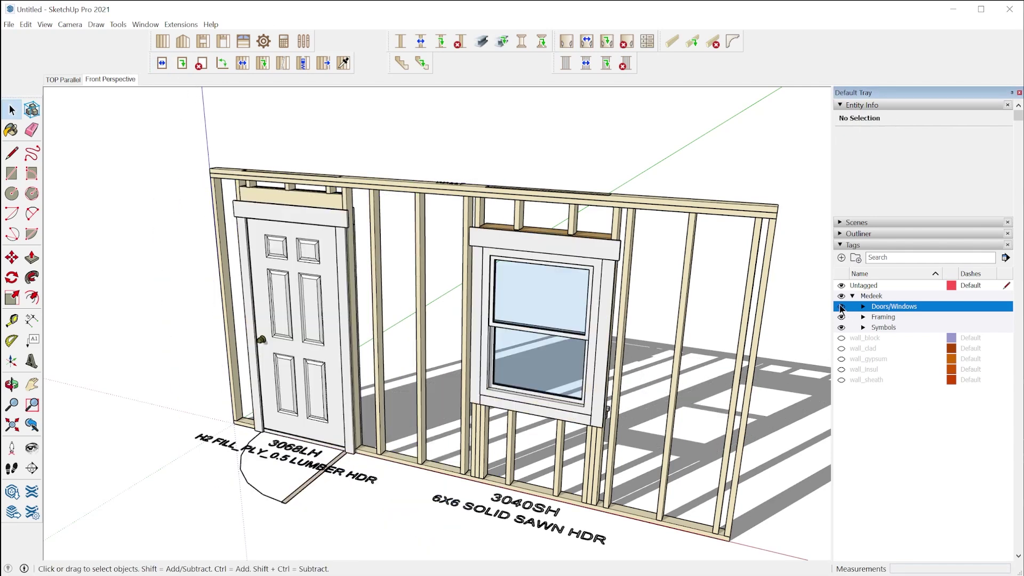
drag(842, 350, 842, 310)
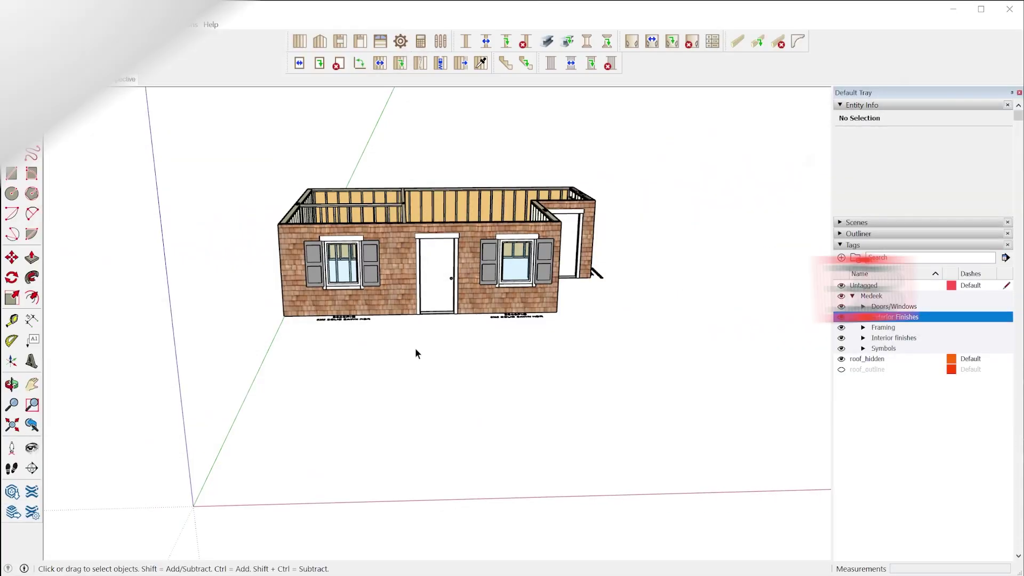
Draw a 20' rectangular wall starting beside the sample house.
scroll(252, 535, up, 3)
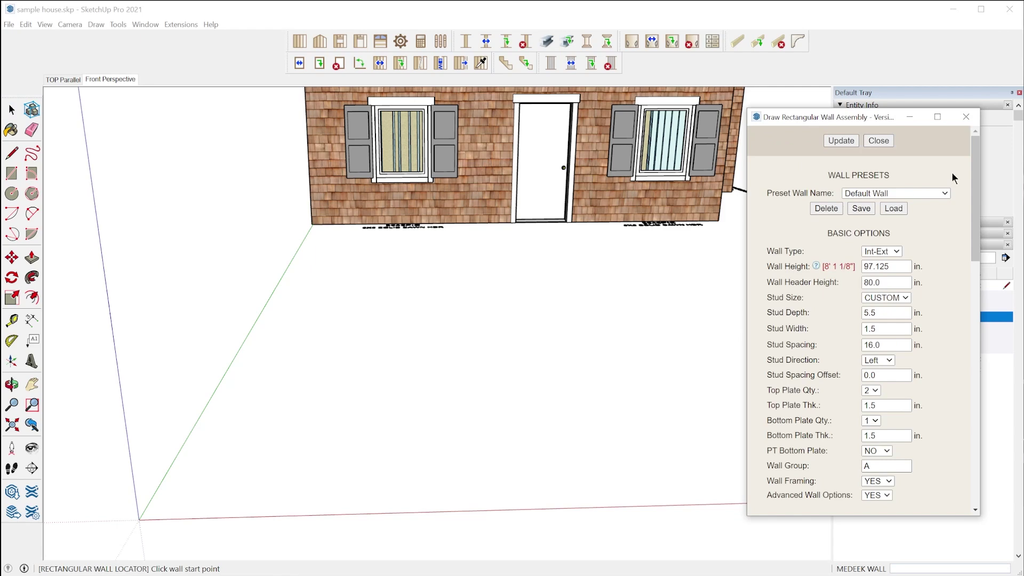
click(140, 518)
middle_drag(501, 500, 295, 491)
middle_drag(198, 495, 555, 497)
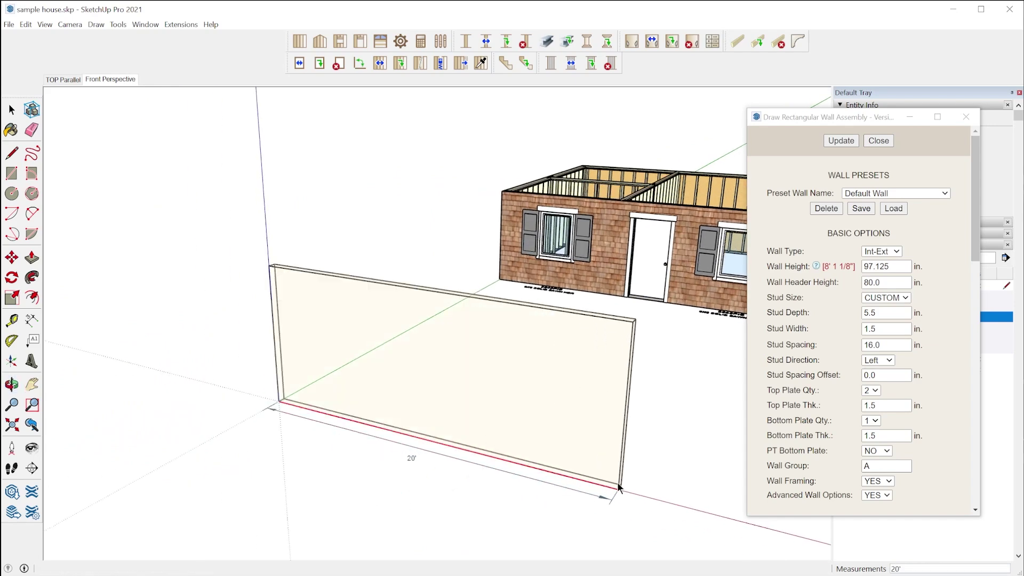
click(619, 486)
Add the 10' and 9' walls, then hide the Exterior Finishes tag.
middle_drag(580, 441, 462, 411)
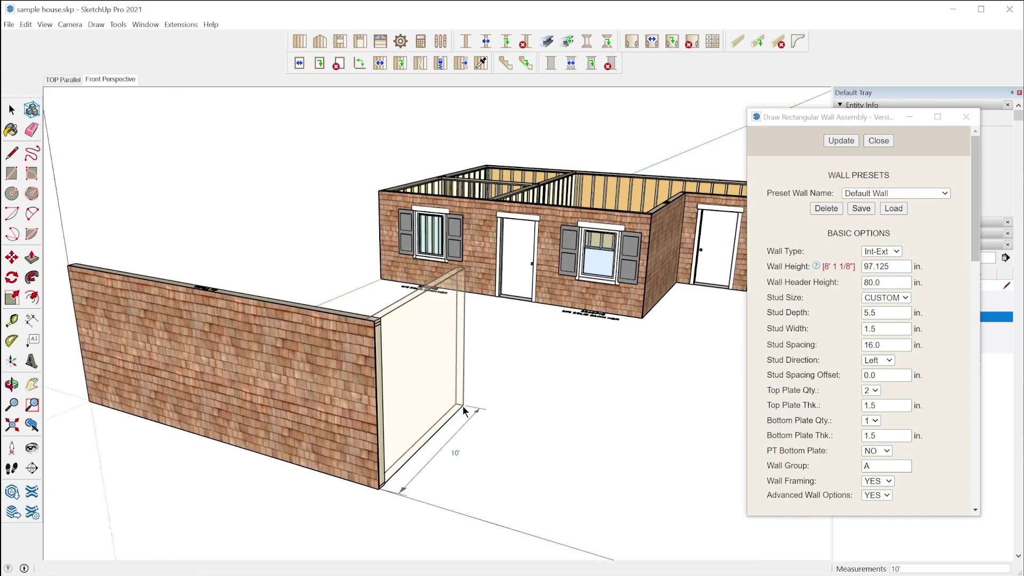
click(474, 416)
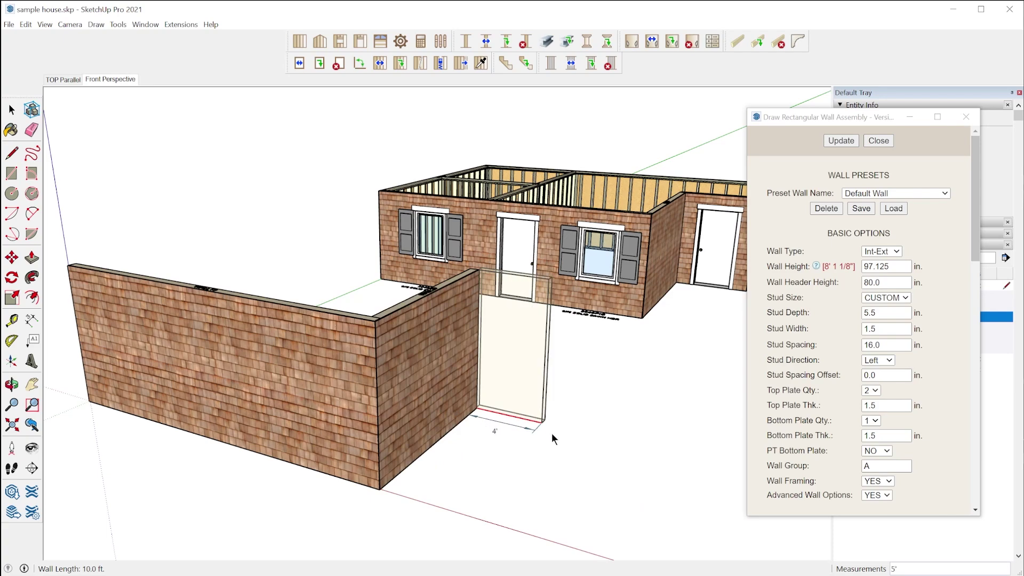
click(649, 453)
click(878, 140)
click(841, 319)
In Top view, close the wall loop with a final 30' wall.
middle_drag(655, 348, 216, 532)
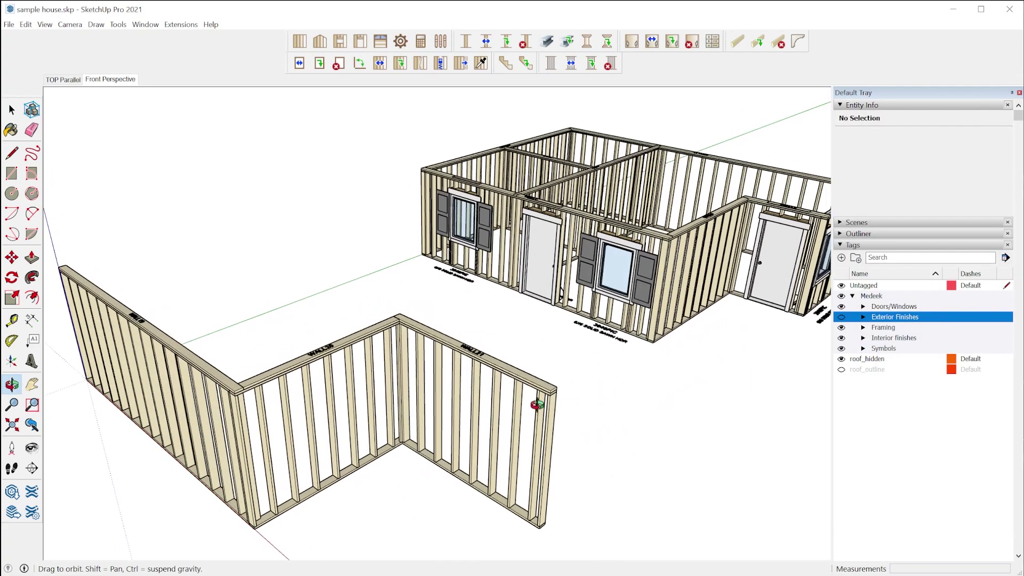
scroll(216, 532, up, 2)
scroll(626, 508, up, 6)
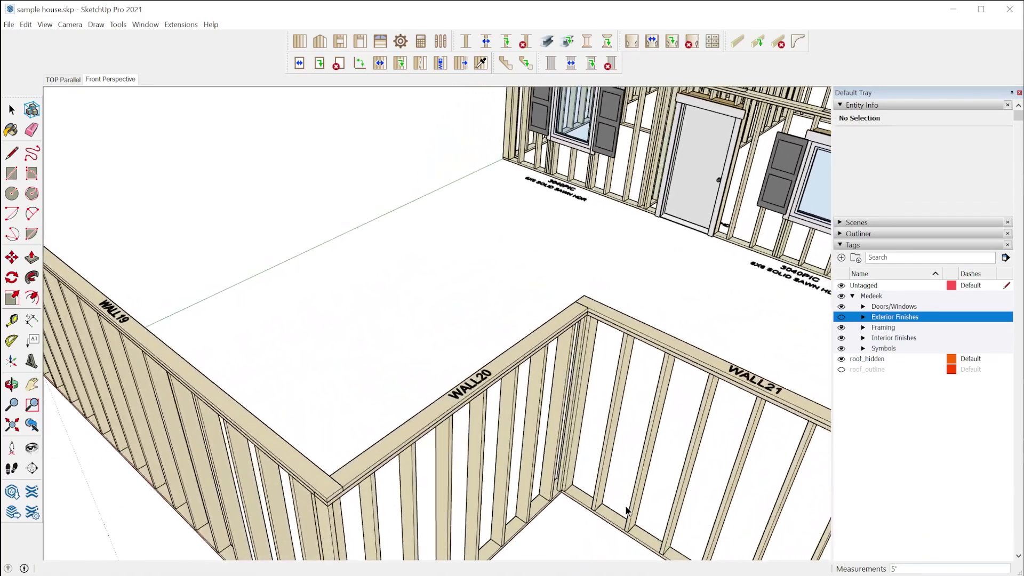
scroll(626, 508, down, 8)
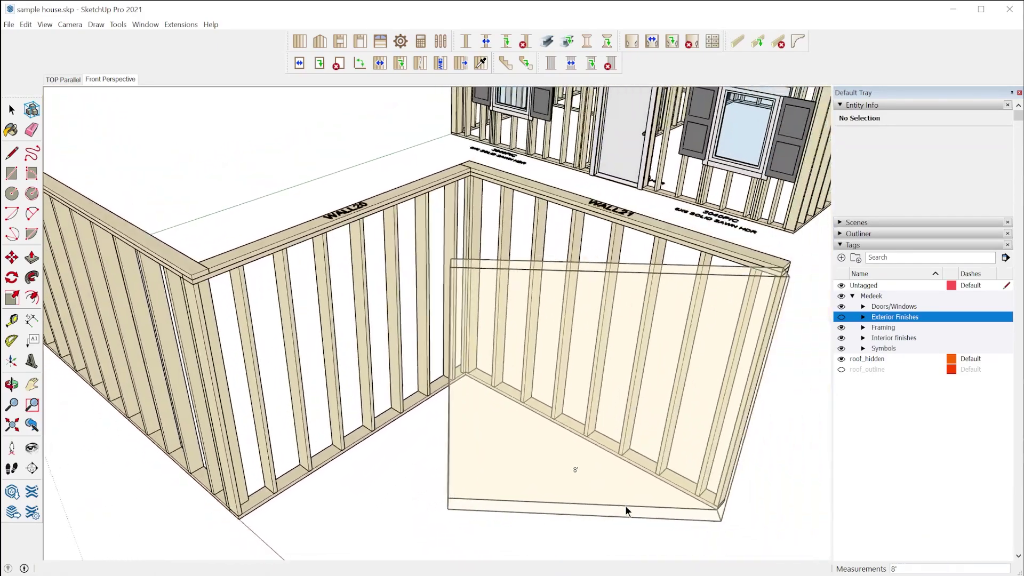
scroll(625, 504, down, 2)
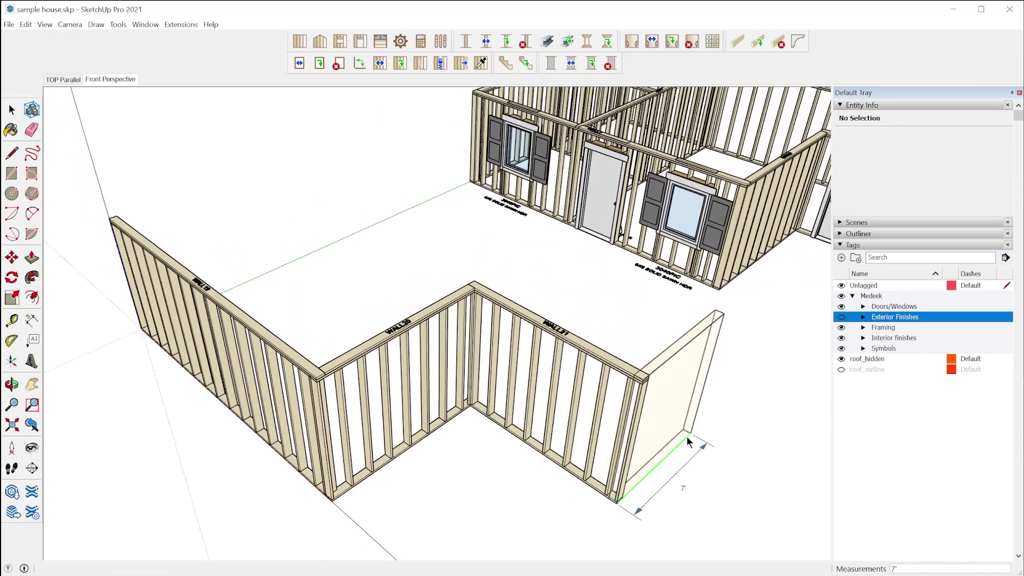
key(F2)
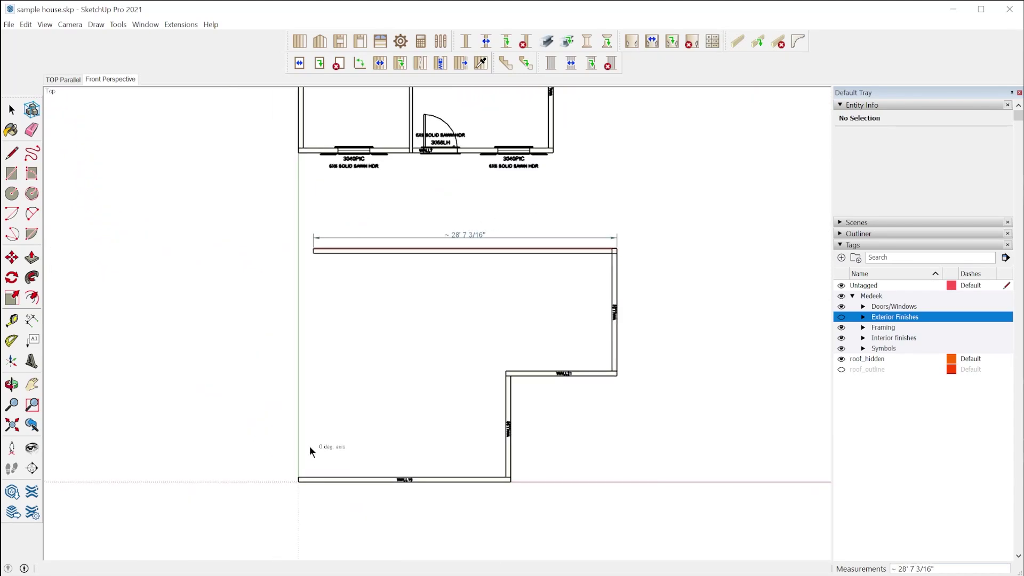
click(298, 258)
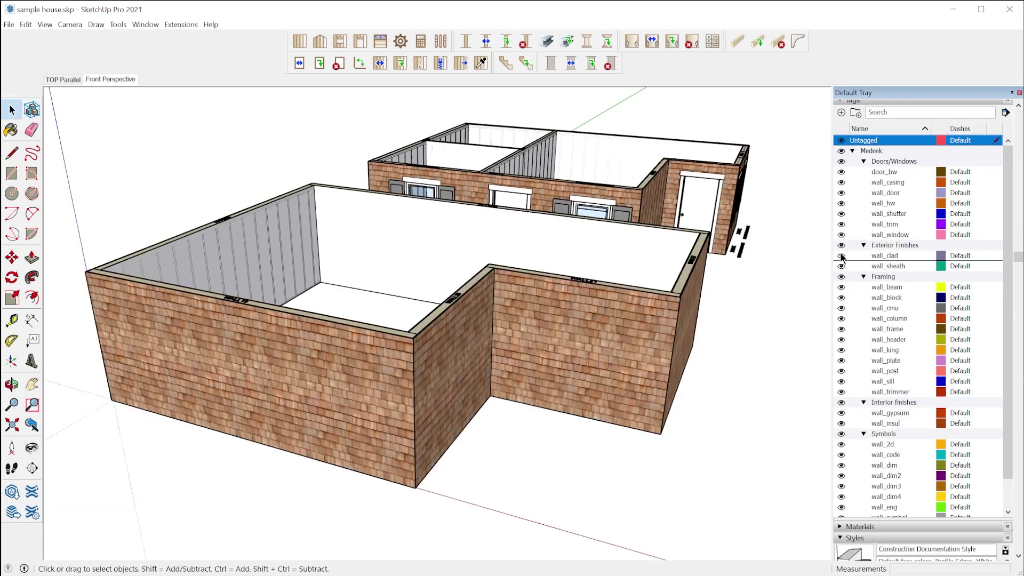
Hide the wall_clad, wall_sheath, Interior finishes and Doors/Windows tags.
click(841, 255)
click(842, 265)
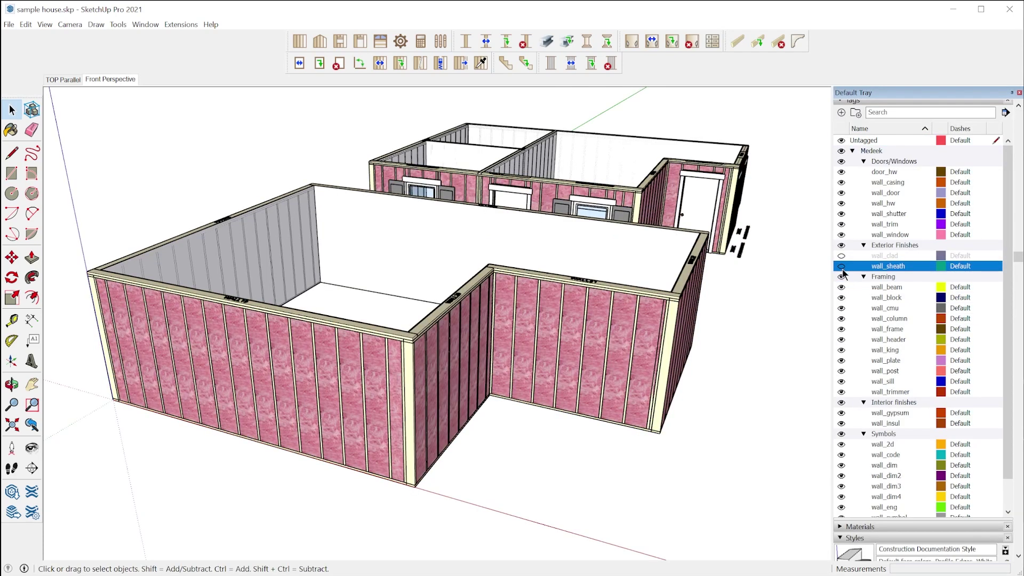
click(842, 403)
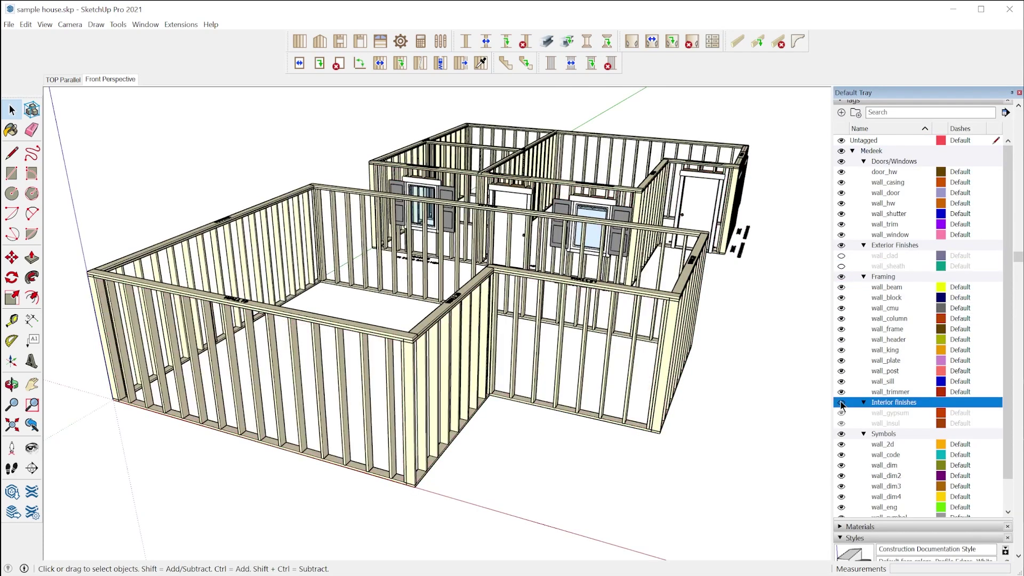
click(842, 161)
Collapse the Doors/Windows, Exterior Finishes, Framing, Interior finishes and Symbols tag folders.
click(864, 161)
click(864, 171)
click(864, 182)
click(863, 192)
click(863, 203)
click(904, 338)
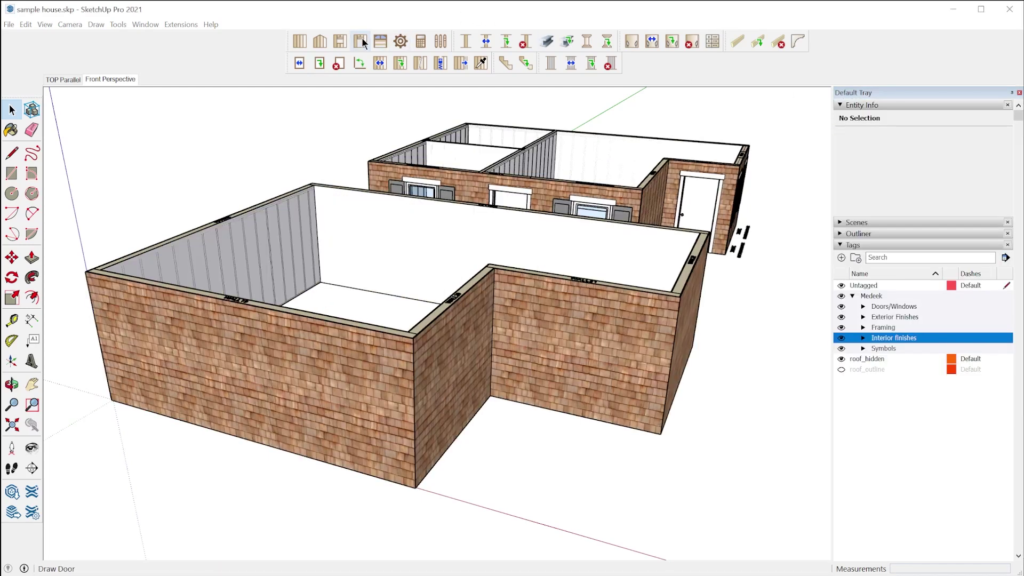
Frame six-panel doors into the front and right walls, then hide exterior finishes and doors.
click(361, 41)
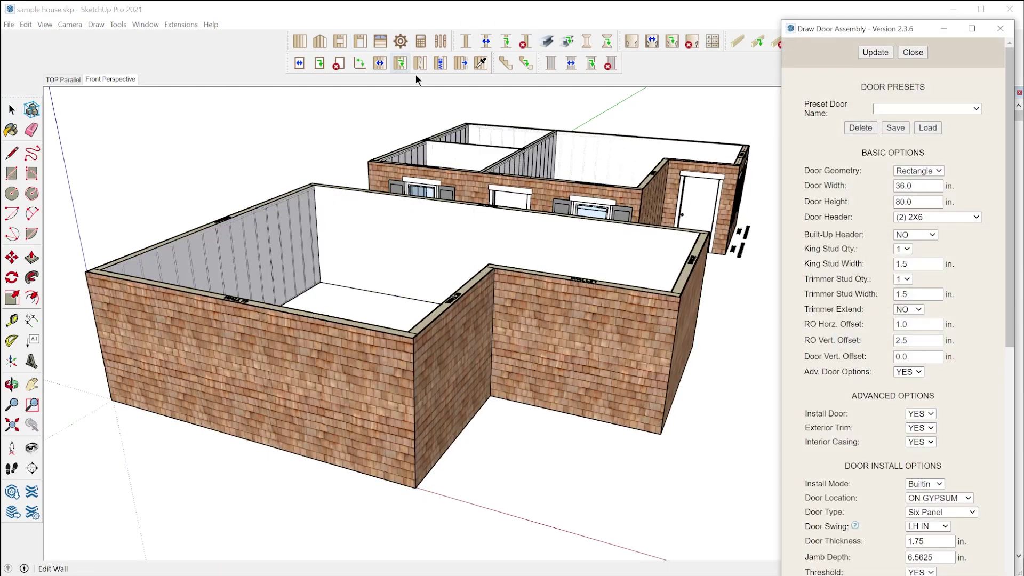
mouse_move(1009, 171)
mouse_down()
mouse_move(1009, 464)
mouse_move(1009, 171)
mouse_up()
click(239, 384)
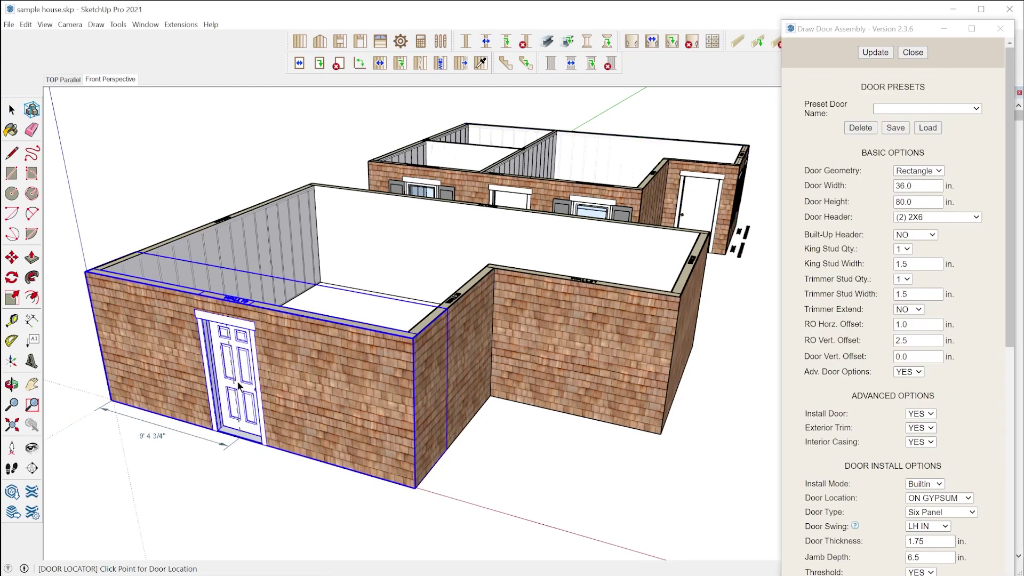
click(585, 340)
click(841, 317)
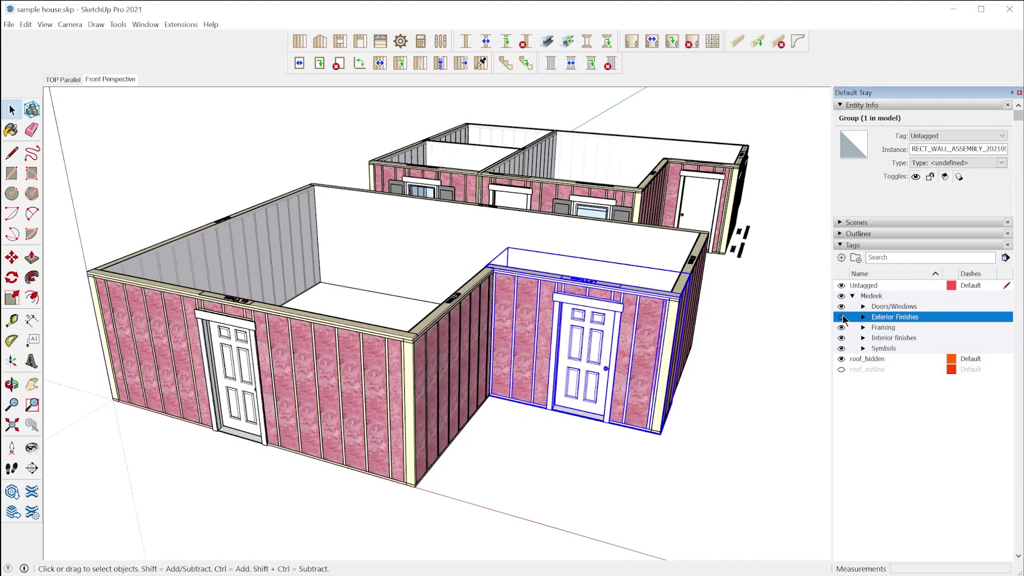
click(841, 306)
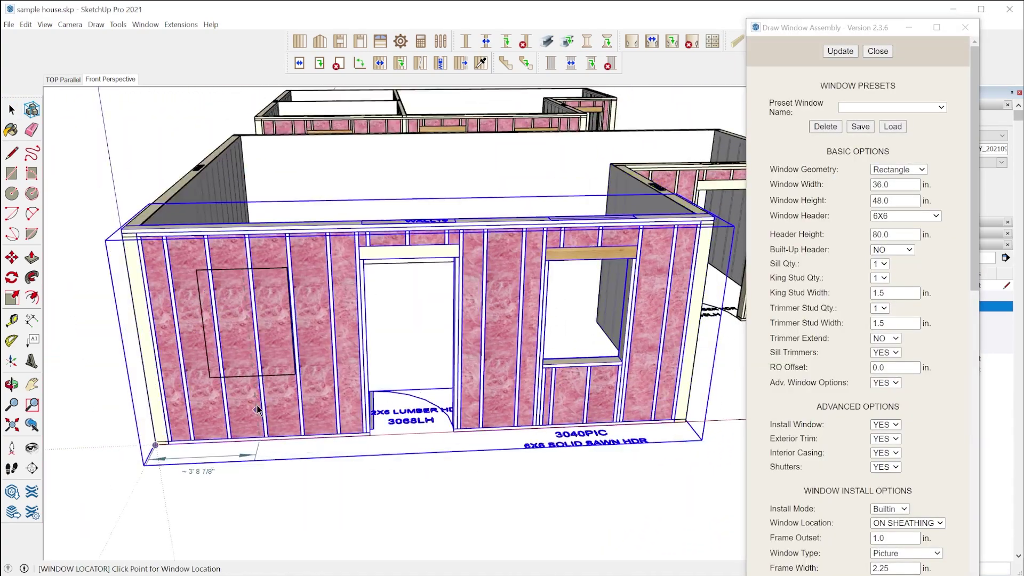
Place the window in the wall and turn exterior finishes back on.
click(256, 409)
click(877, 51)
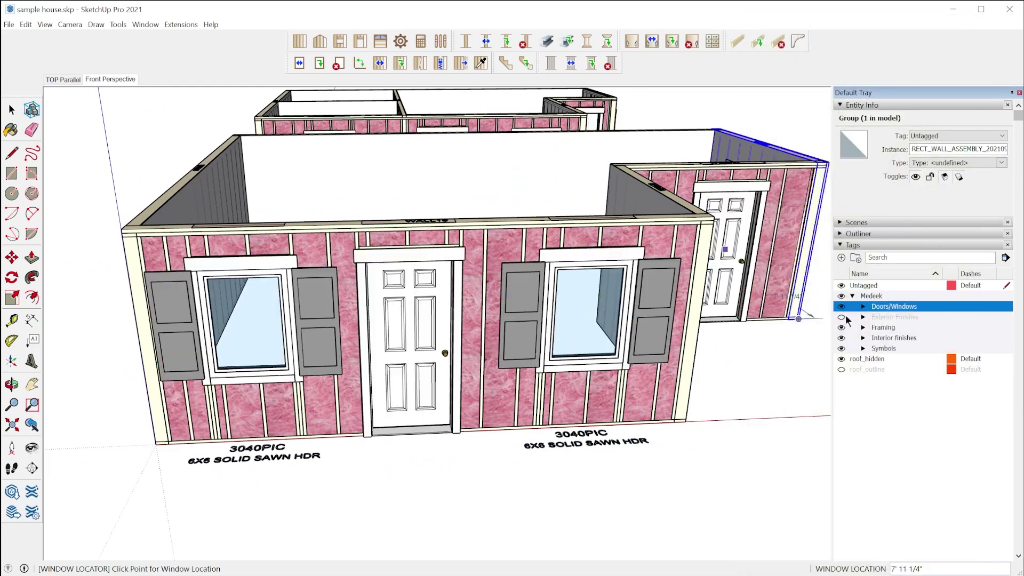
click(841, 317)
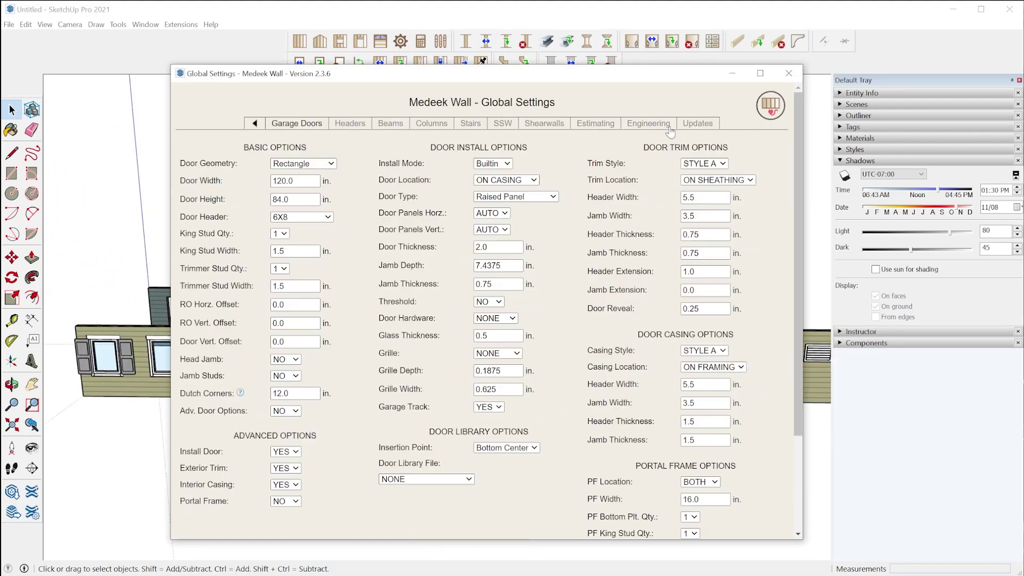
Review the H1 FILL_PLY_0.5 header in Global Settings' custom header library.
click(350, 123)
scroll(724, 439, down, 15)
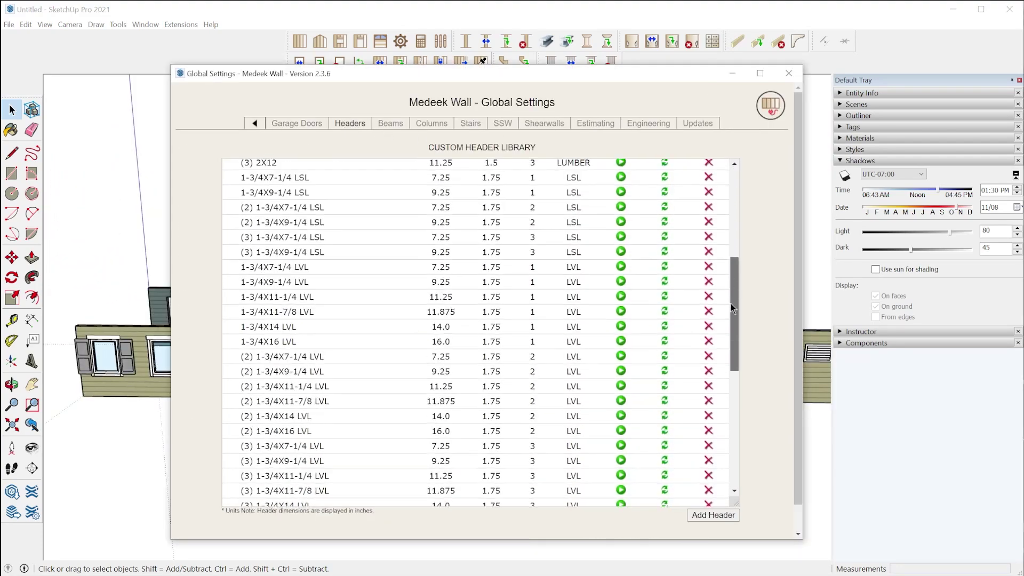
click(664, 364)
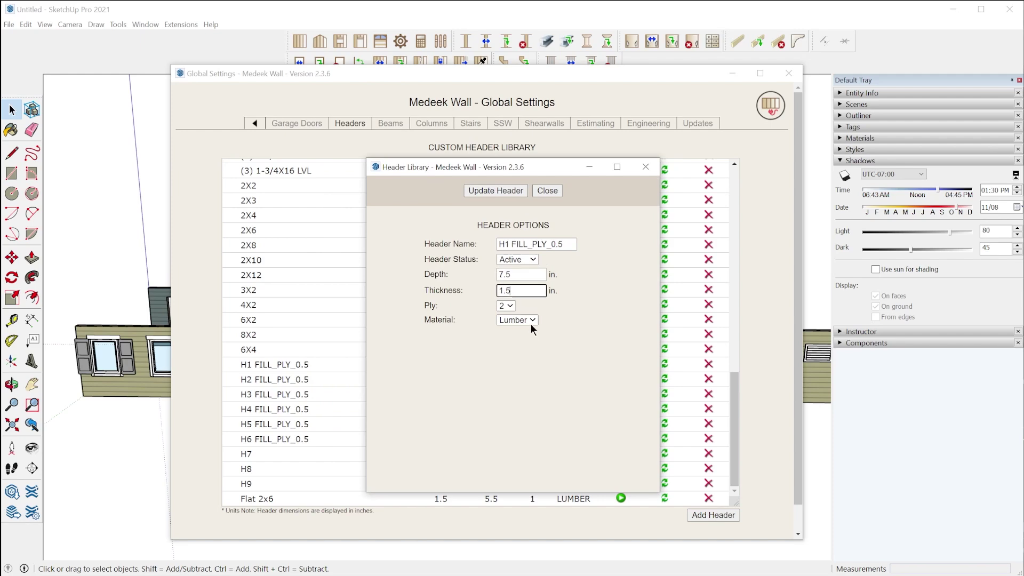
click(547, 191)
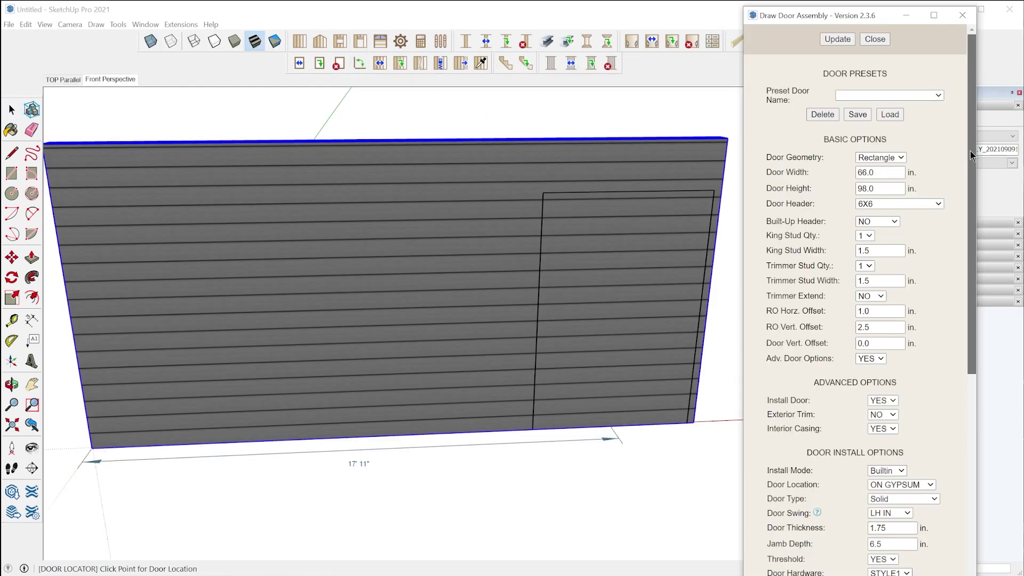
Install the custom_mahogany library door with sidelights into the grey-sided wall.
scroll(903, 306, down, 3)
click(901, 363)
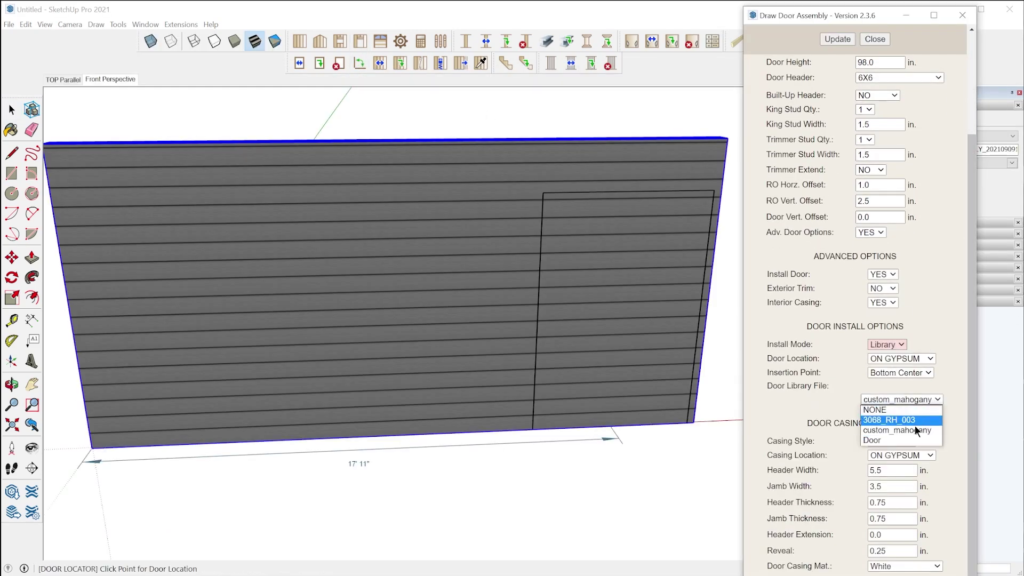
click(482, 416)
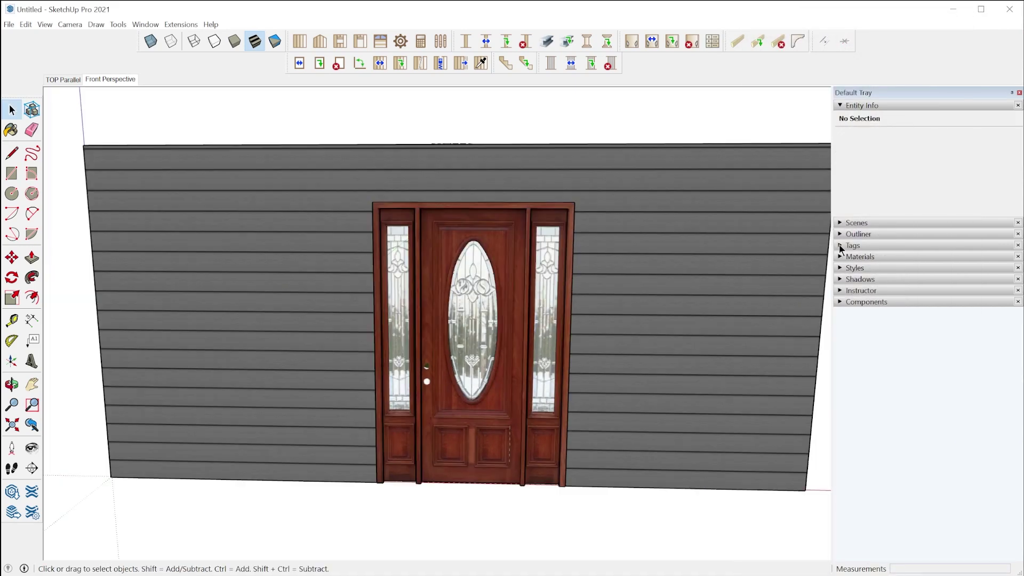
Hide the wall_clad tag and orbit to view the exposed framing.
click(841, 247)
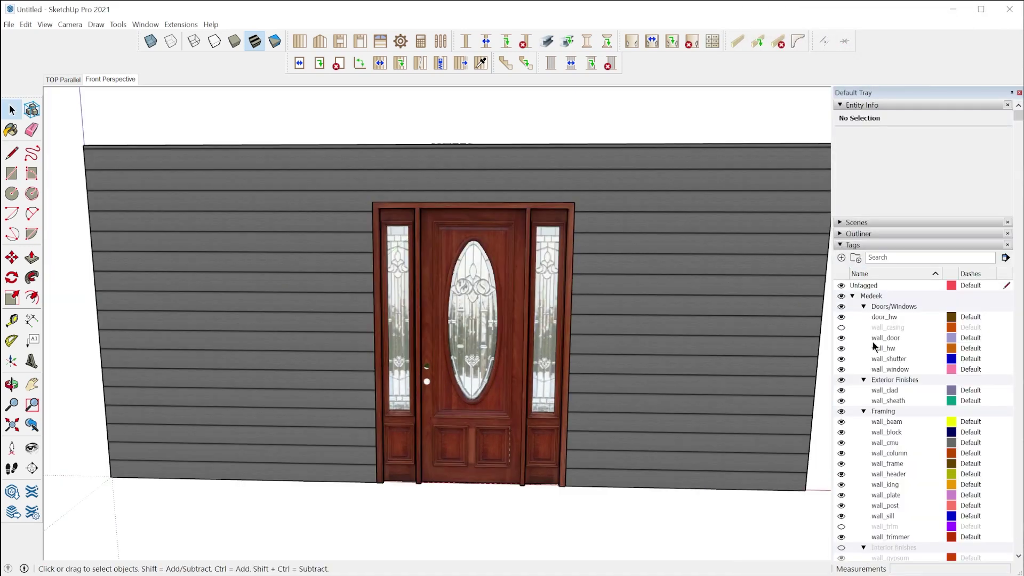
click(841, 392)
middle_drag(664, 346, 568, 420)
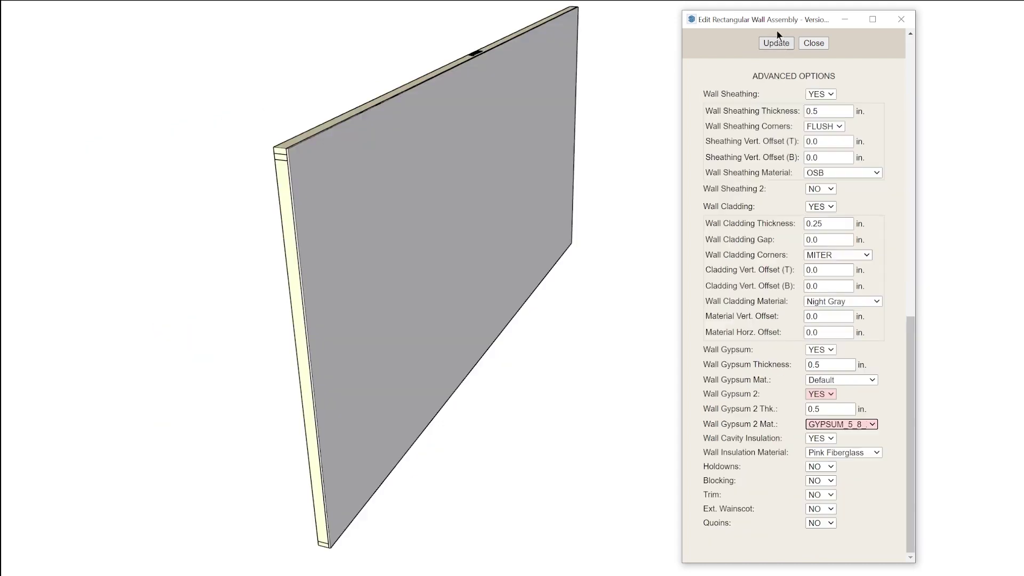
Rebuild the wall with Zip Systems sheathing.
click(777, 42)
scroll(277, 138, up, 5)
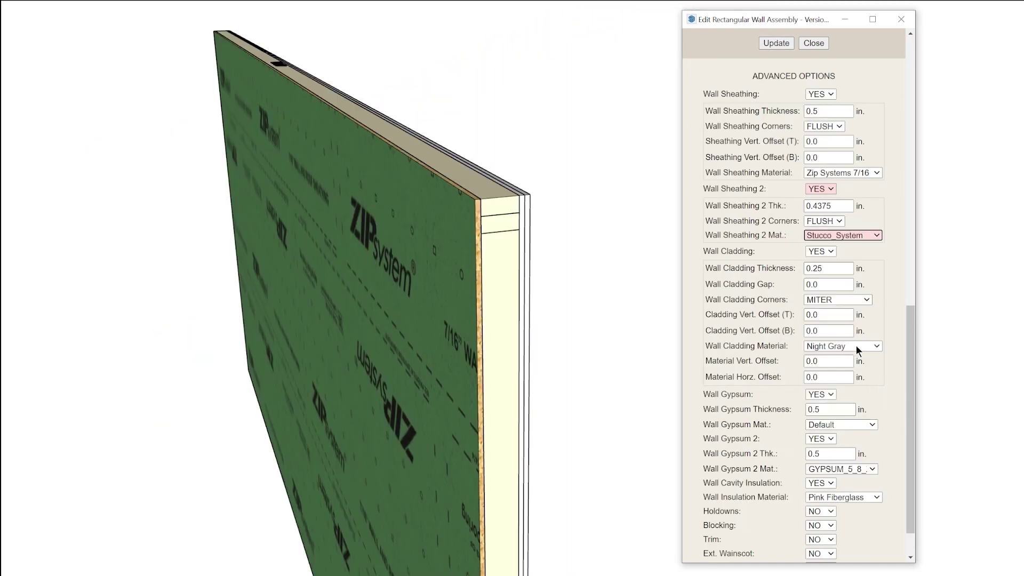
click(780, 43)
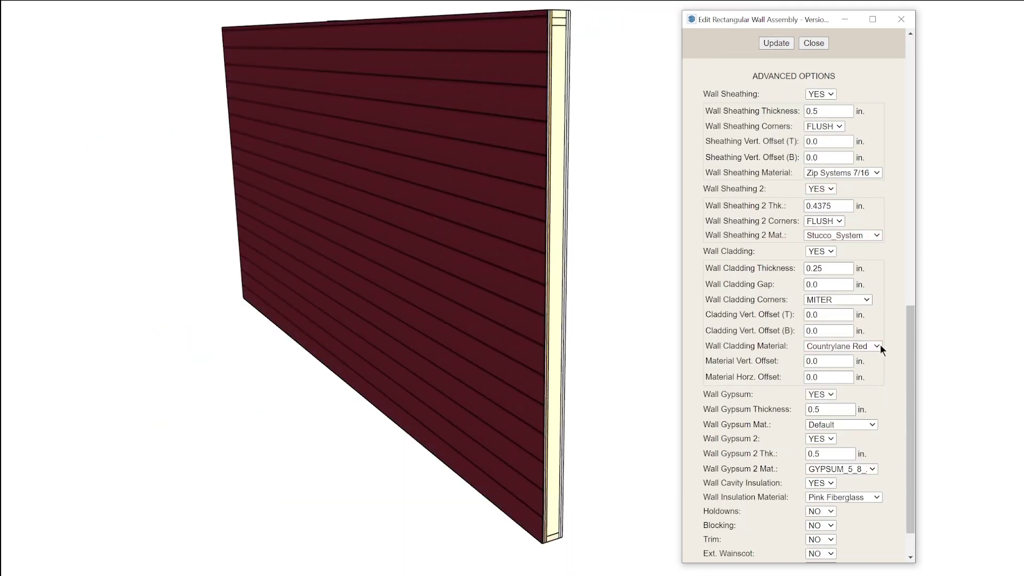
Set cladding to Sandstone Beige with a 36-inch Red Brick wainscot and update.
click(876, 346)
click(835, 426)
click(876, 346)
click(825, 415)
click(876, 345)
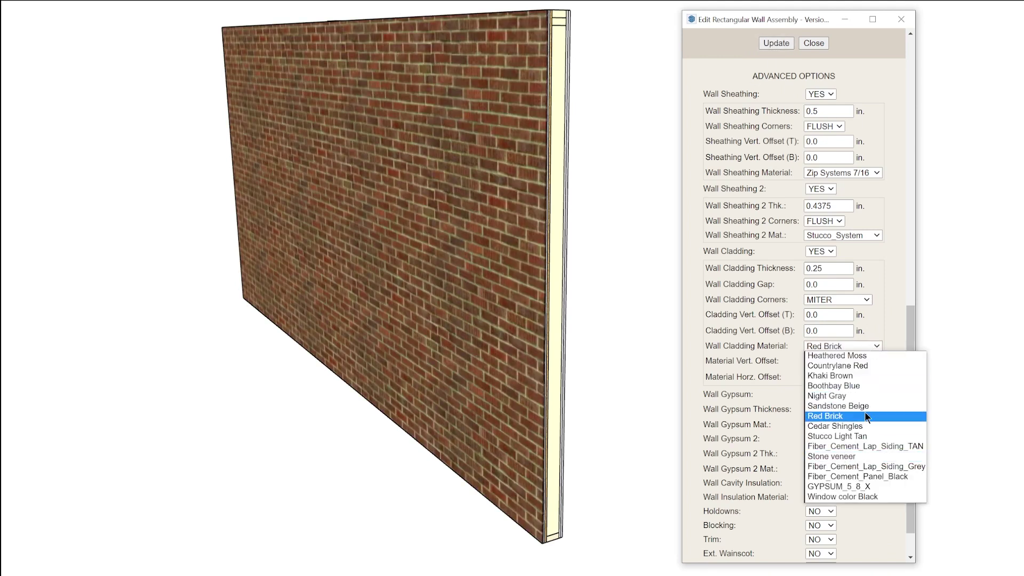
click(837, 406)
click(776, 42)
click(773, 44)
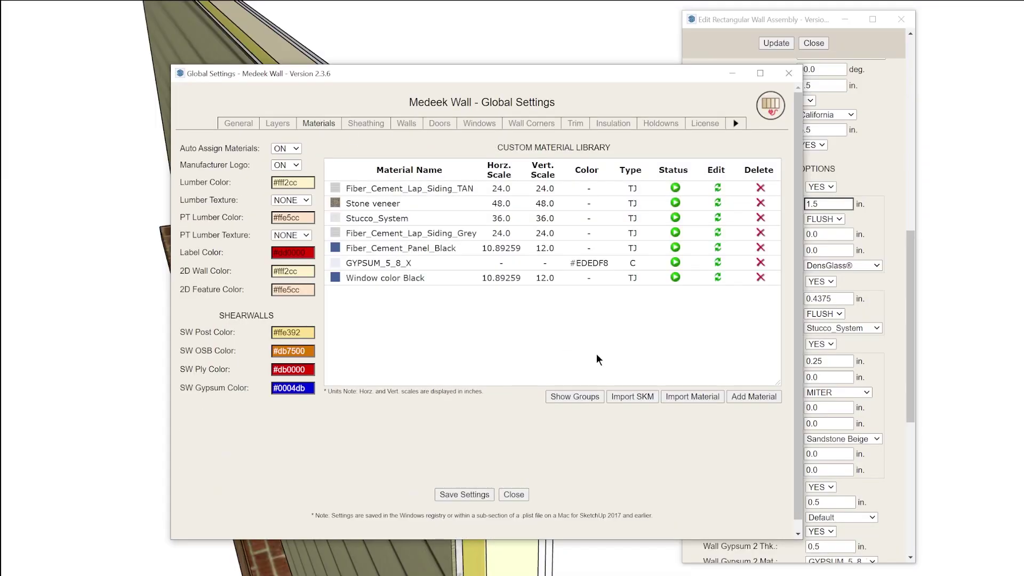
Add a pink #ffbbf4 material named Rigid_foam to the material library.
click(752, 396)
click(764, 238)
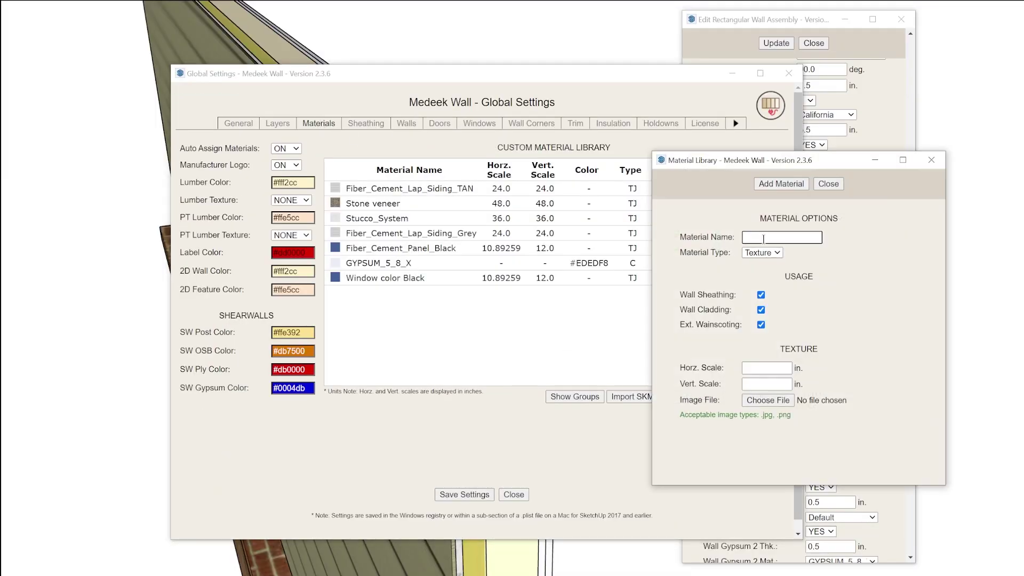
click(766, 368)
click(800, 421)
click(862, 338)
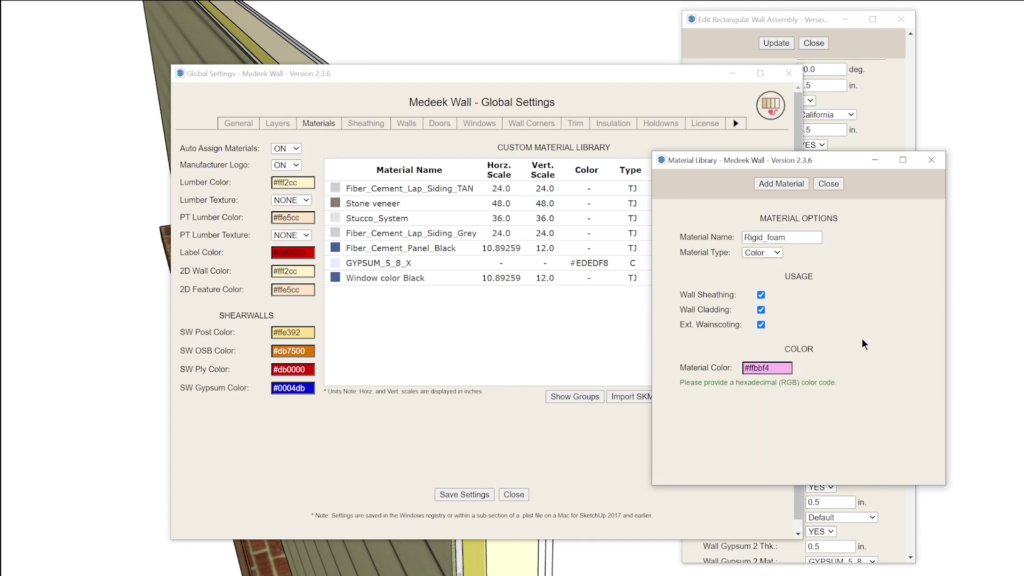
click(781, 183)
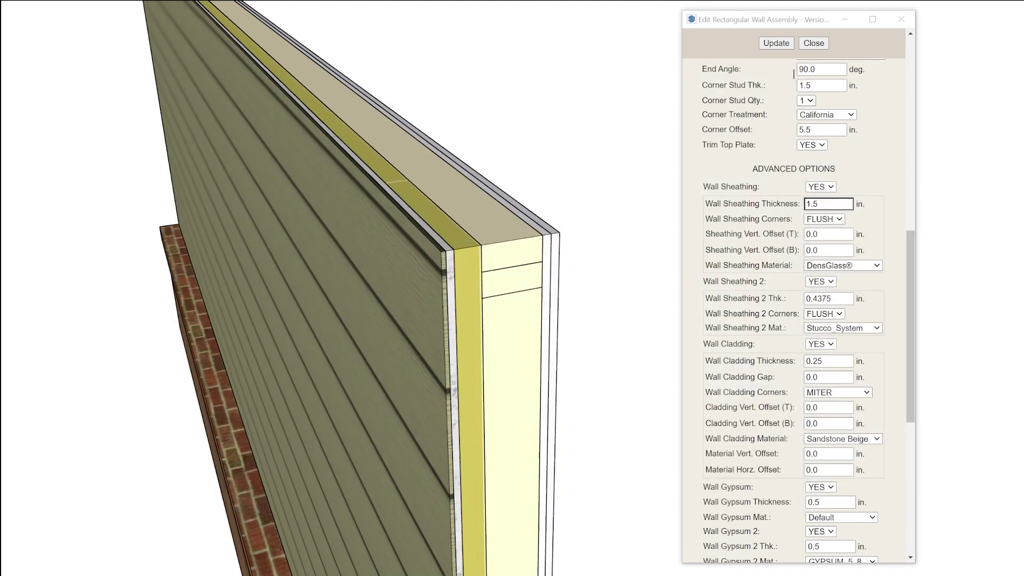
scroll(851, 380, down, 1)
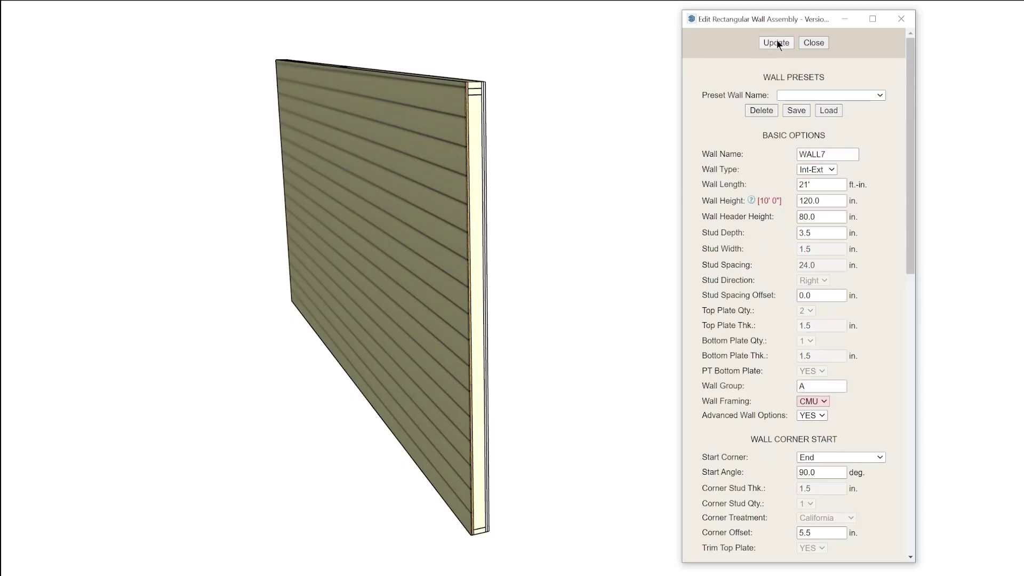
Update WALL7 with CMU wall framing.
click(776, 43)
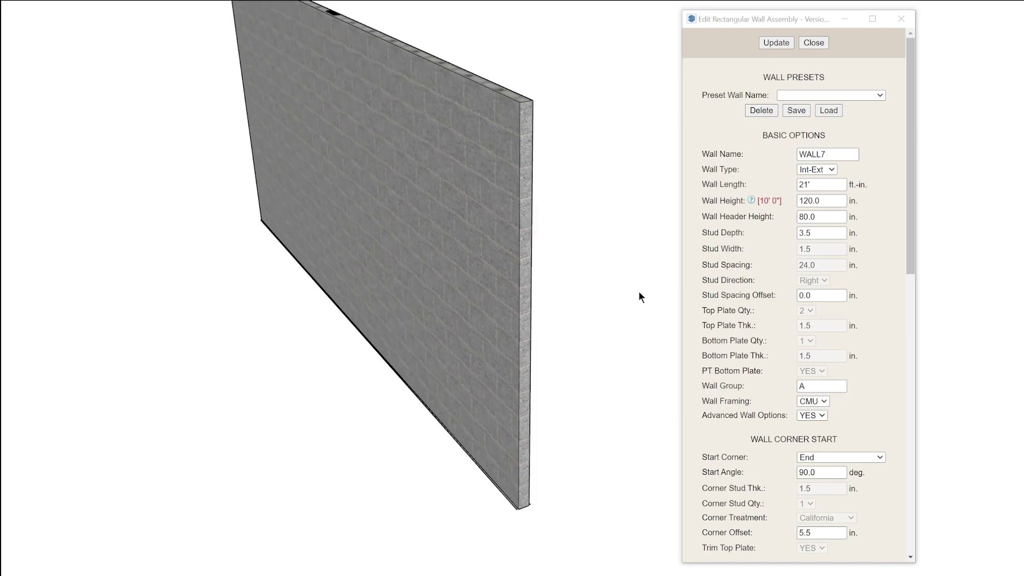
Rebuild the wall first with Wall Framing set to NO, then as a flat 2D strip.
click(803, 233)
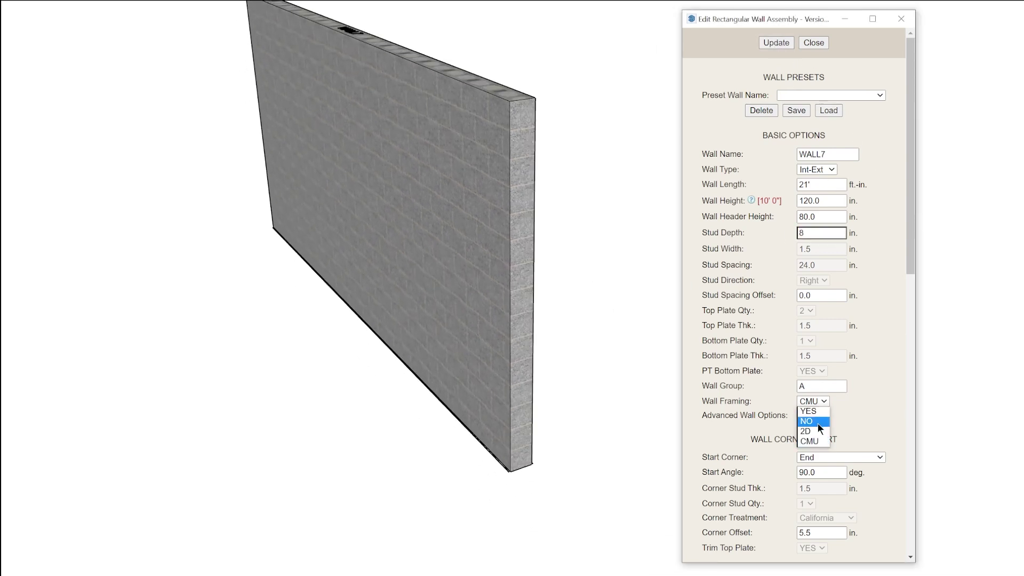
click(771, 43)
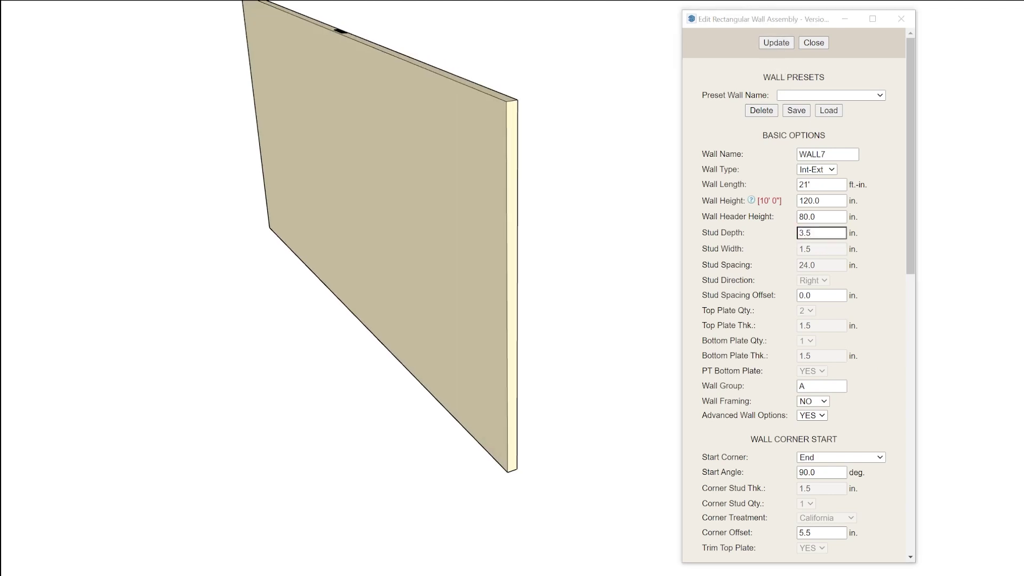
click(825, 402)
click(823, 432)
click(774, 42)
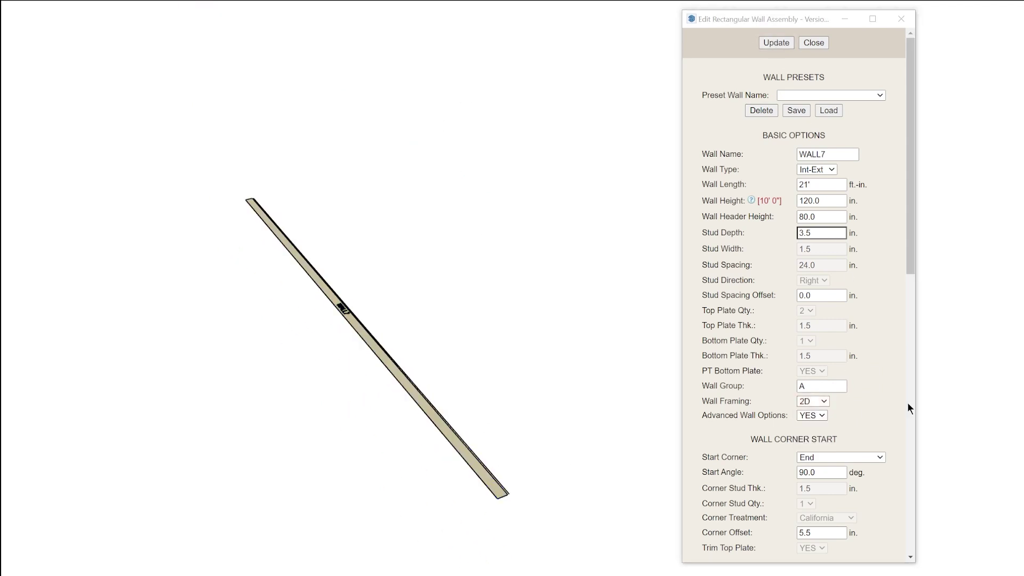
Zoom to fit the whole wall strip and regenerate it as a fully framed wall.
scroll(660, 513, up, 3)
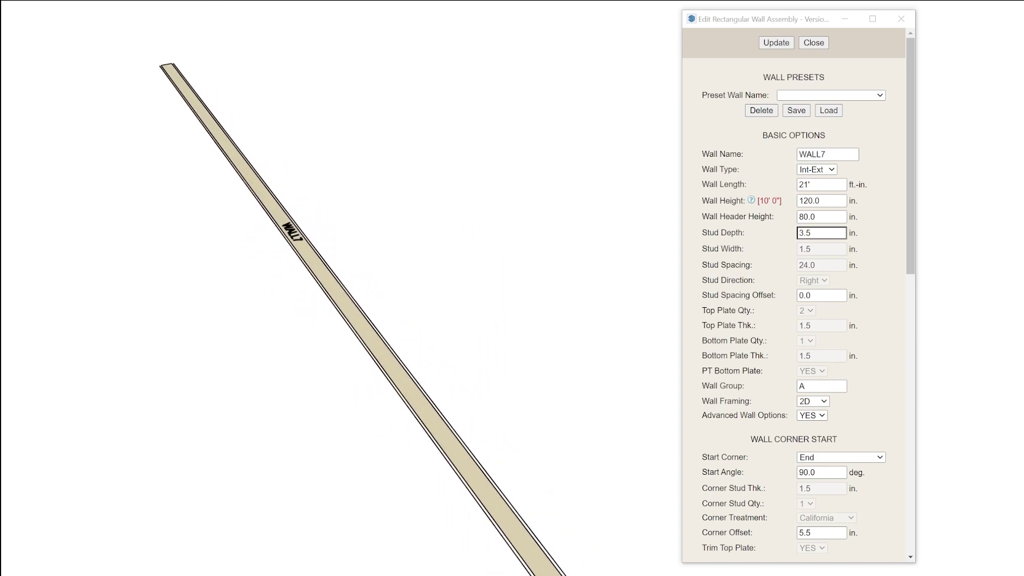
key(shift+z)
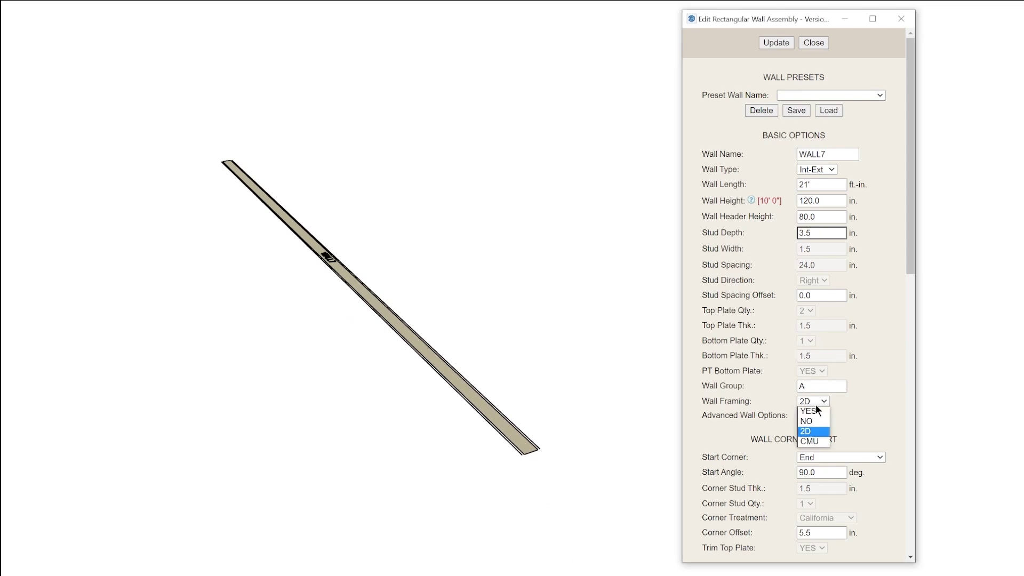
click(776, 43)
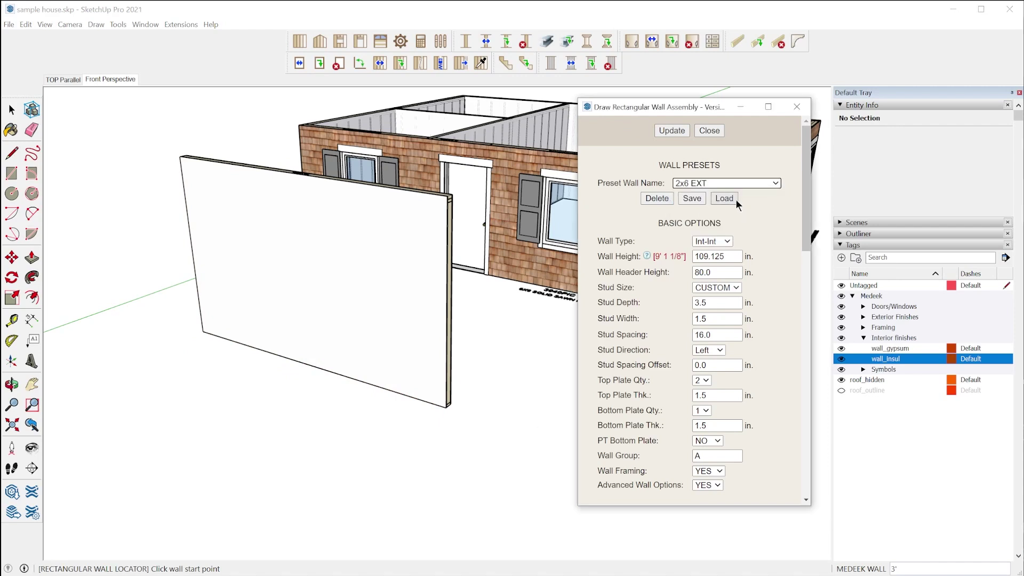
Draw a green lap-siding preset wall and a 12' Cedar Shingles preset wall in front of the house.
click(163, 384)
click(432, 487)
click(739, 183)
click(113, 449)
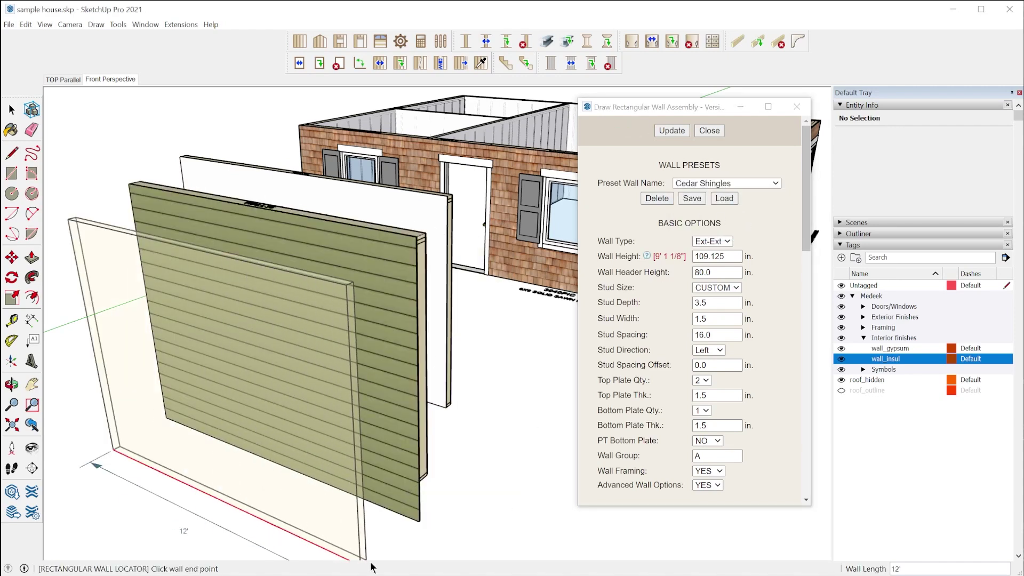
click(362, 561)
middle_drag(362, 561, 503, 330)
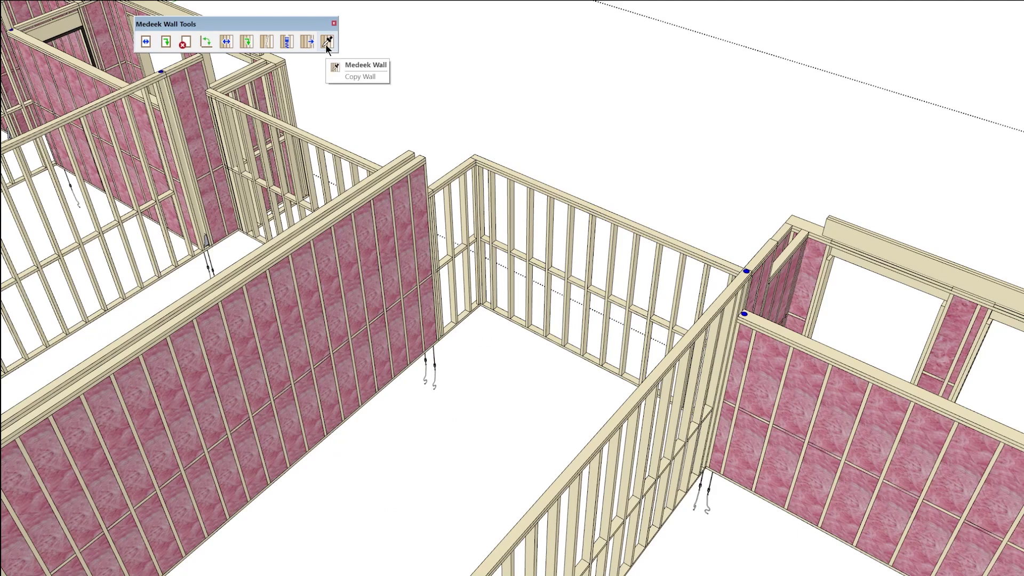
click(327, 42)
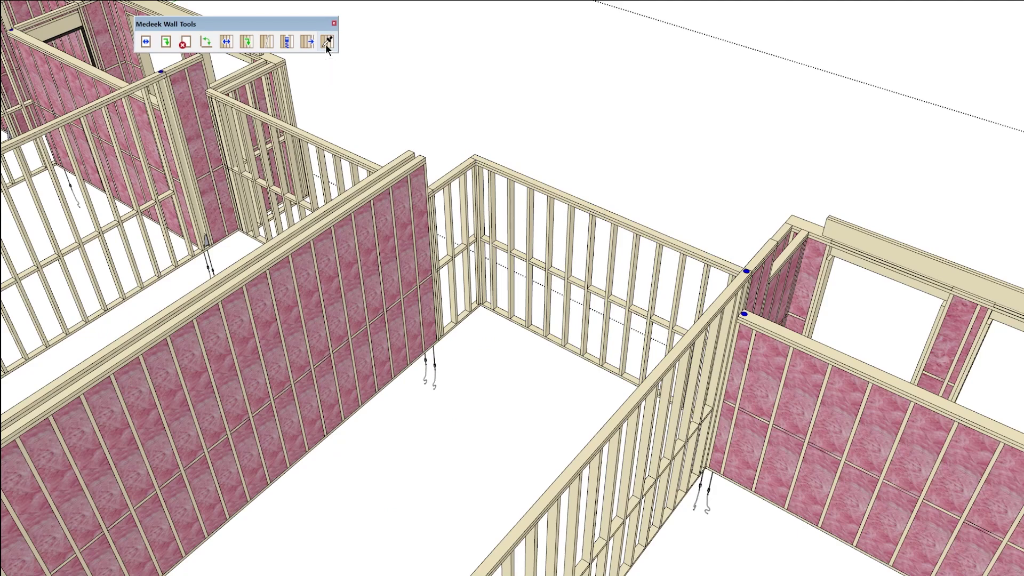
Copy cavity insulation onto two bare walls and the 117.125-inch height onto the back and right walls.
click(405, 197)
scroll(827, 251, down, 15)
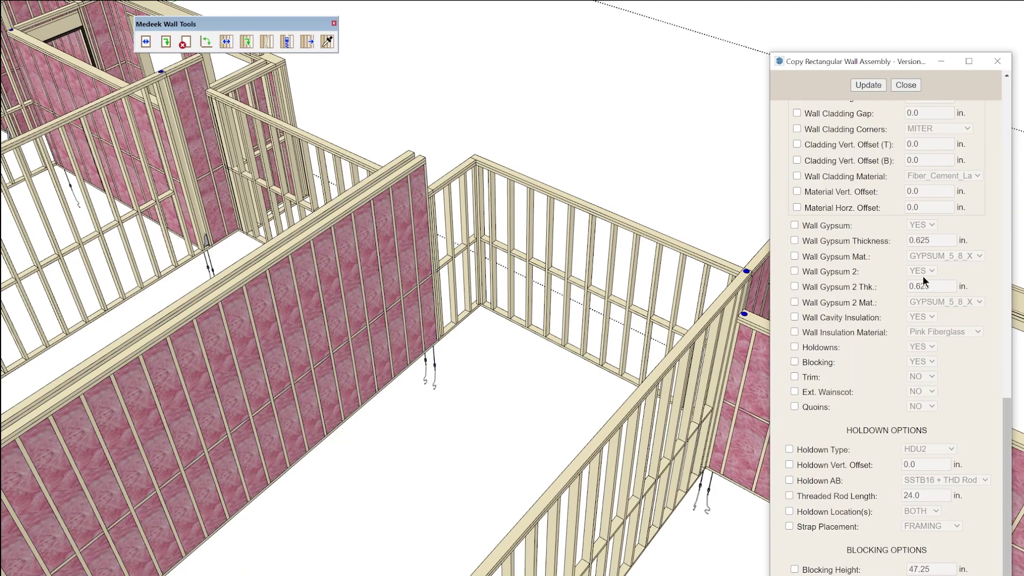
click(581, 241)
click(281, 92)
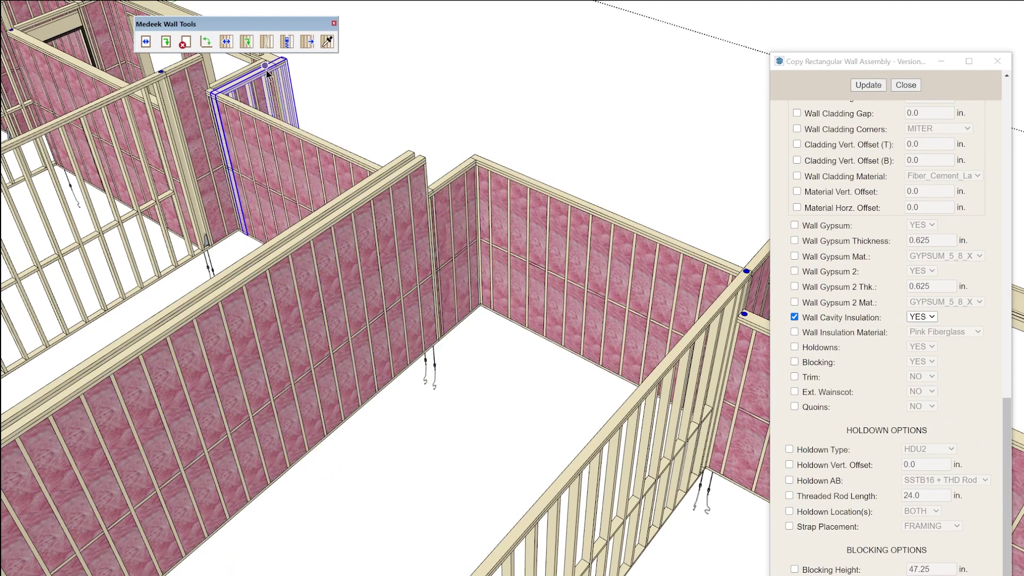
scroll(798, 318, up, 15)
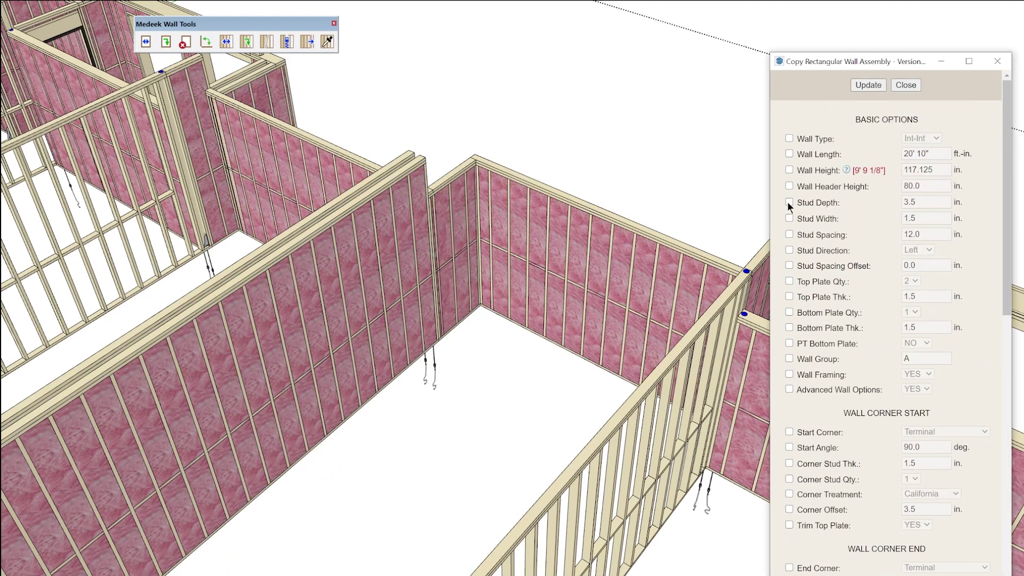
click(467, 160)
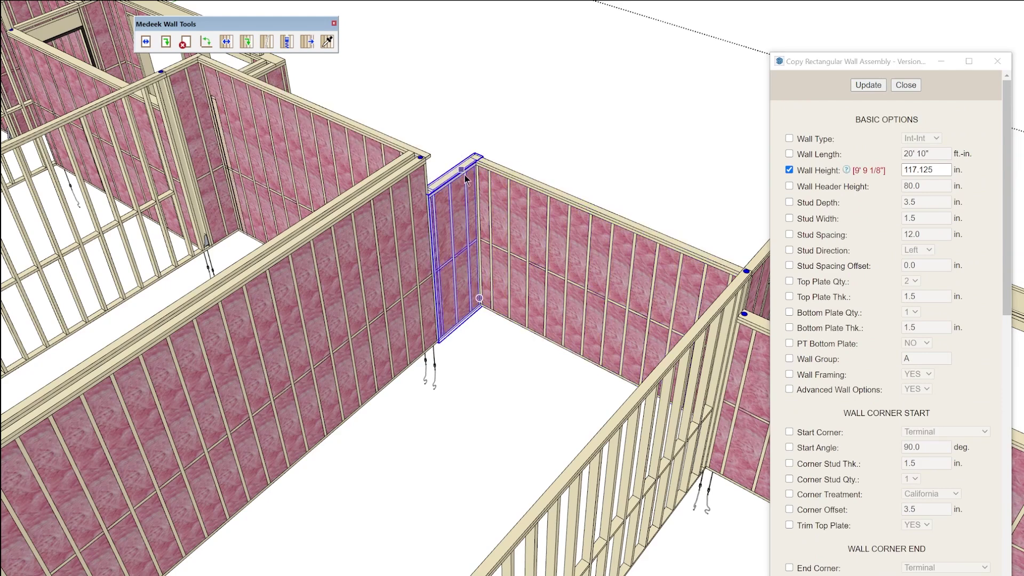
click(497, 178)
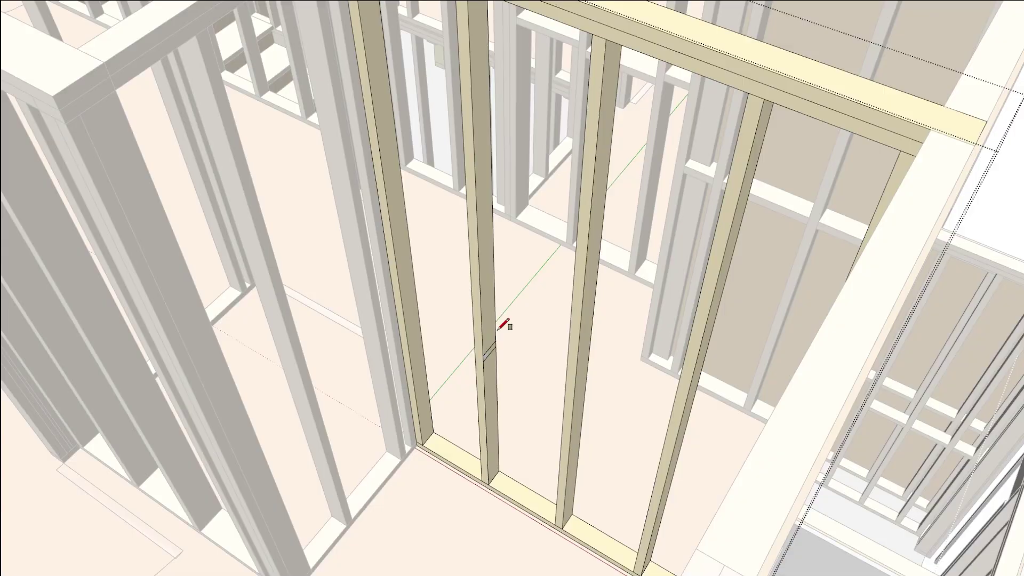
Select the hand-drawn blocking piece, open the wall group and bring up its wall actions.
key(space)
click(531, 374)
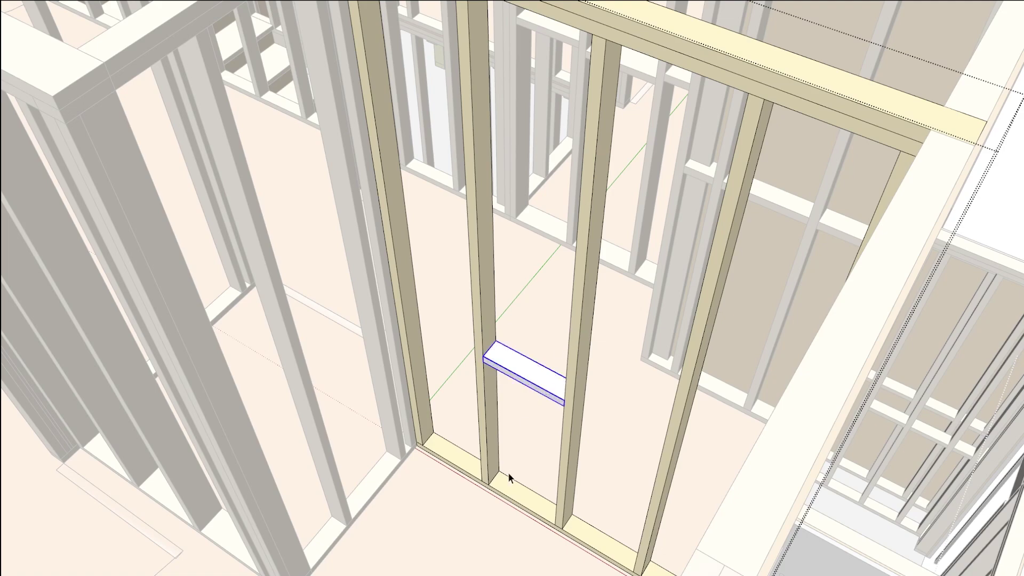
scroll(507, 466, down, 10)
scroll(468, 476, up, 3)
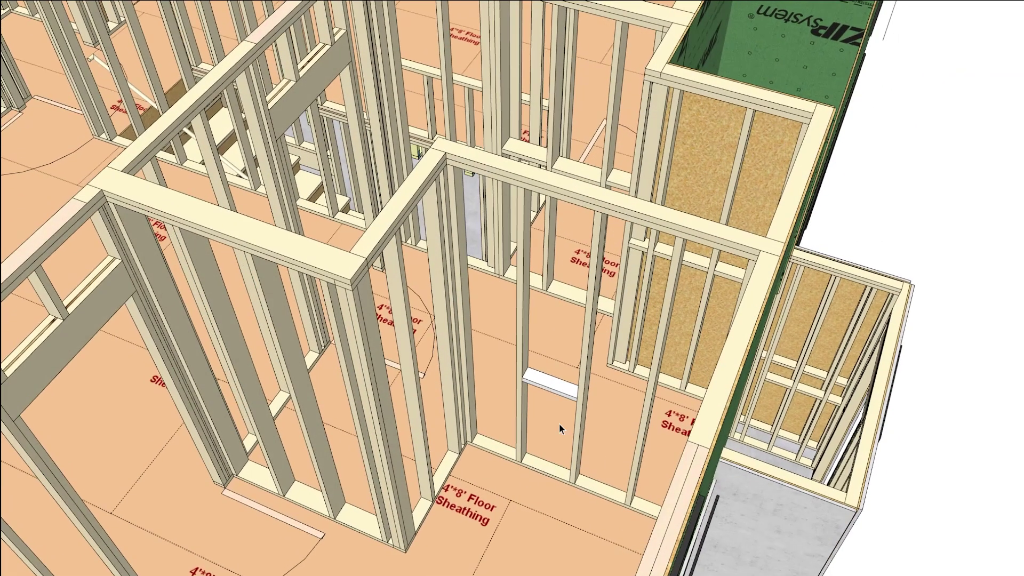
double_click(584, 373)
right_click(588, 367)
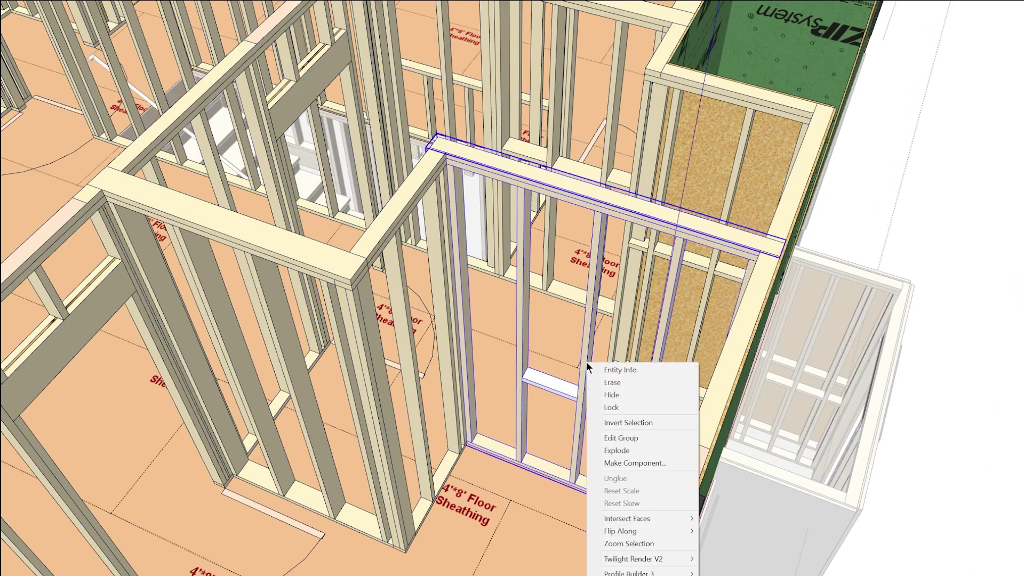
key(Escape)
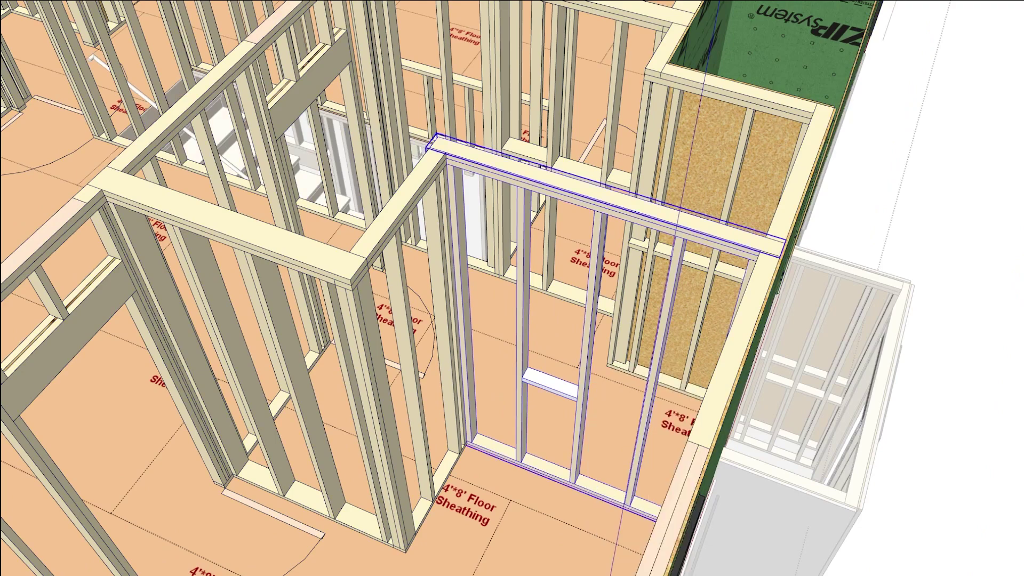
middle_drag(639, 548, 688, 544)
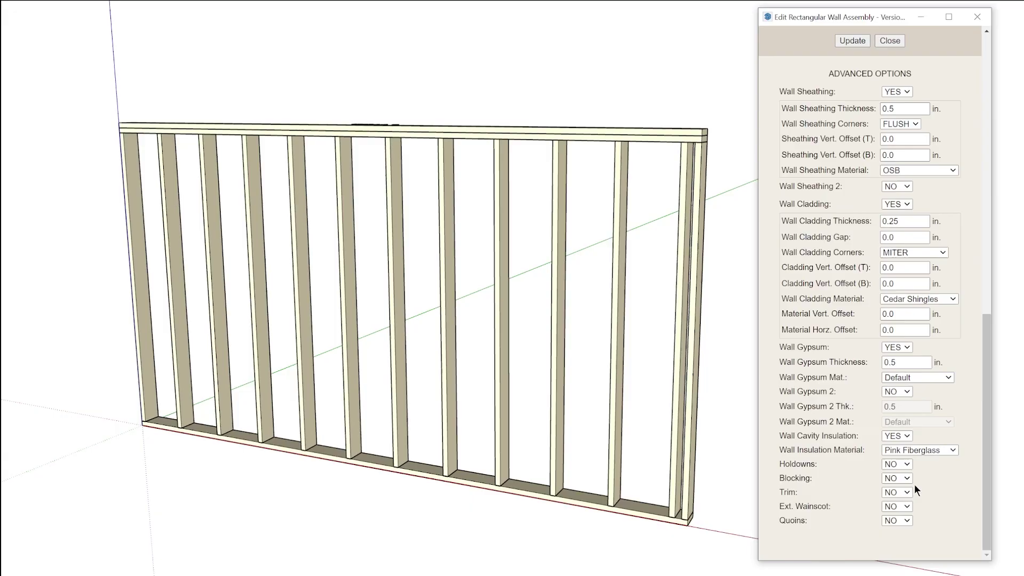
drag(984, 321, 986, 409)
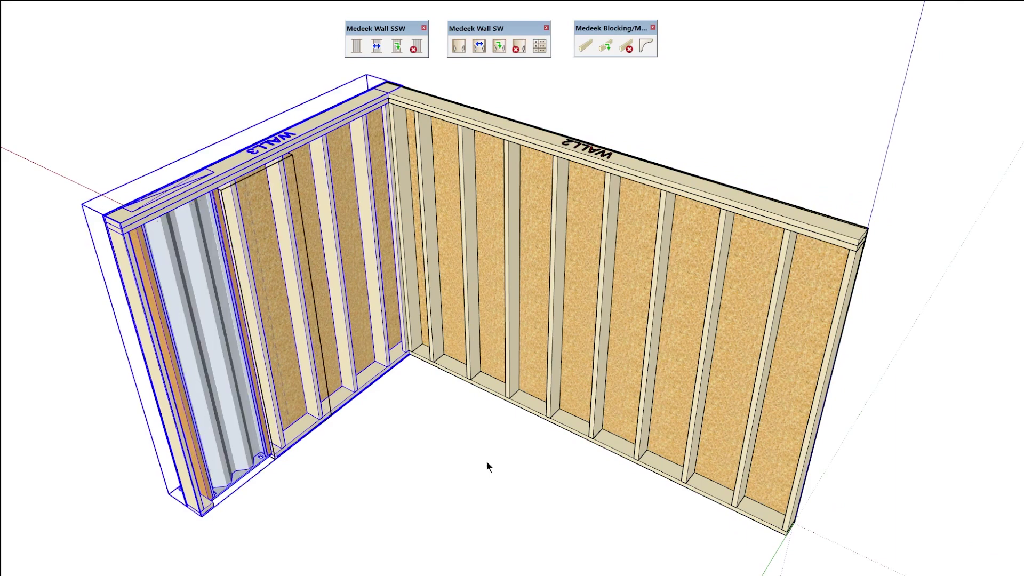
Place a shear wall panel on Wall 2 between two picked points.
click(458, 46)
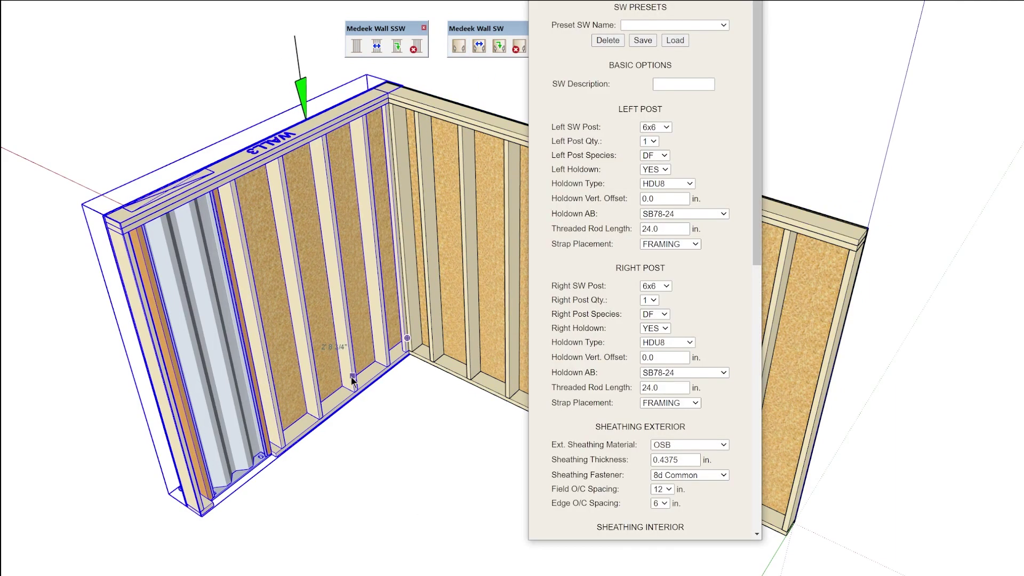
click(341, 489)
click(376, 465)
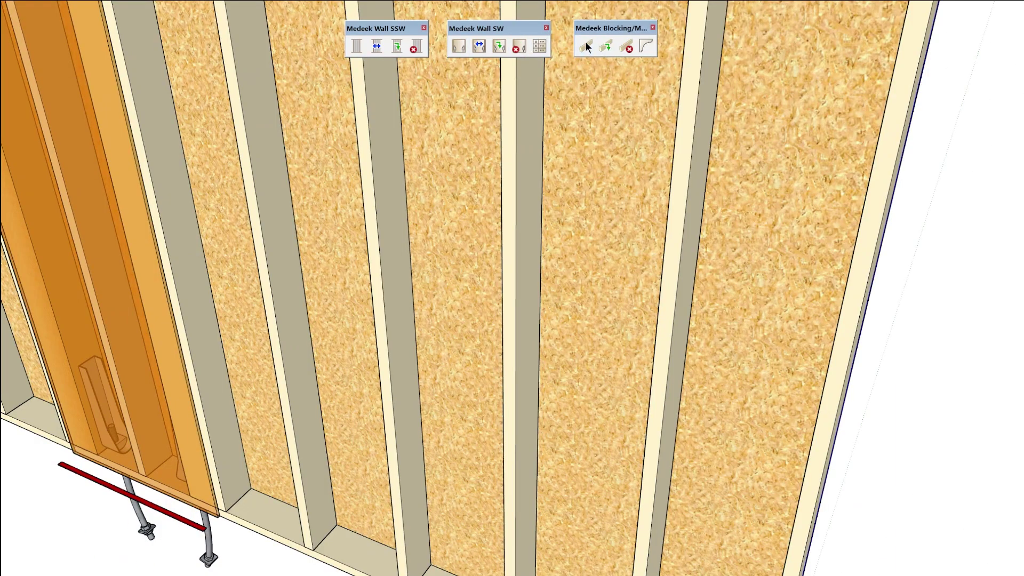
Add 1.5 x 3.5 Lumber blocking in the wall, then orbit to the interior walls.
click(586, 47)
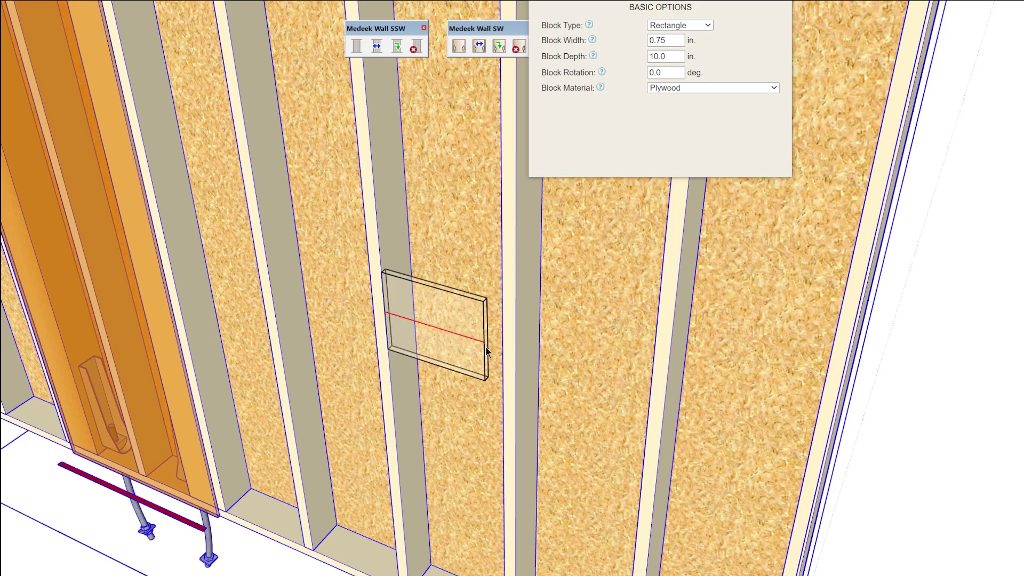
text(1.5)
key(Tab)
text(3.5)
key(Tab)
click(705, 88)
click(705, 98)
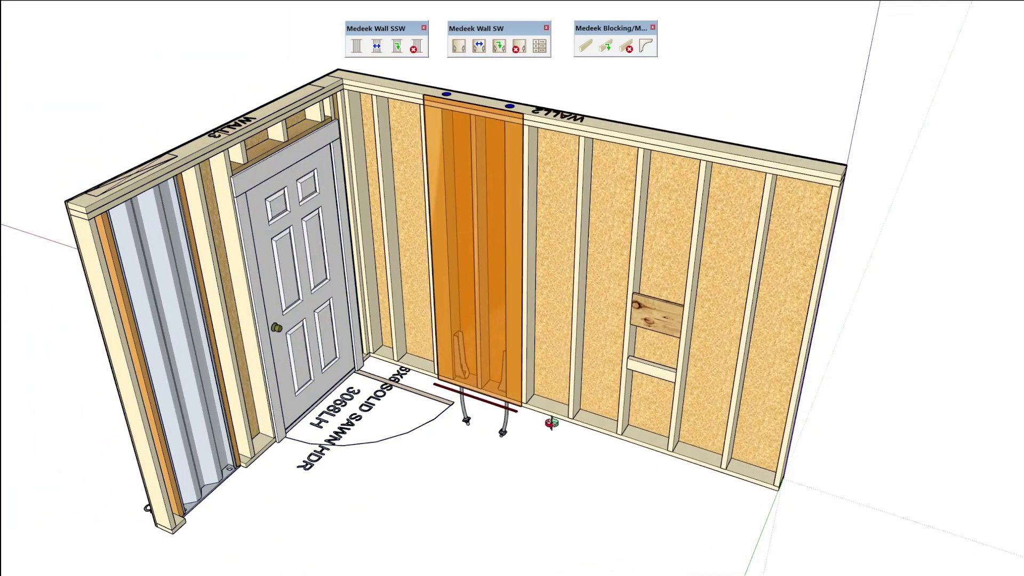
middle_drag(511, 427, 472, 418)
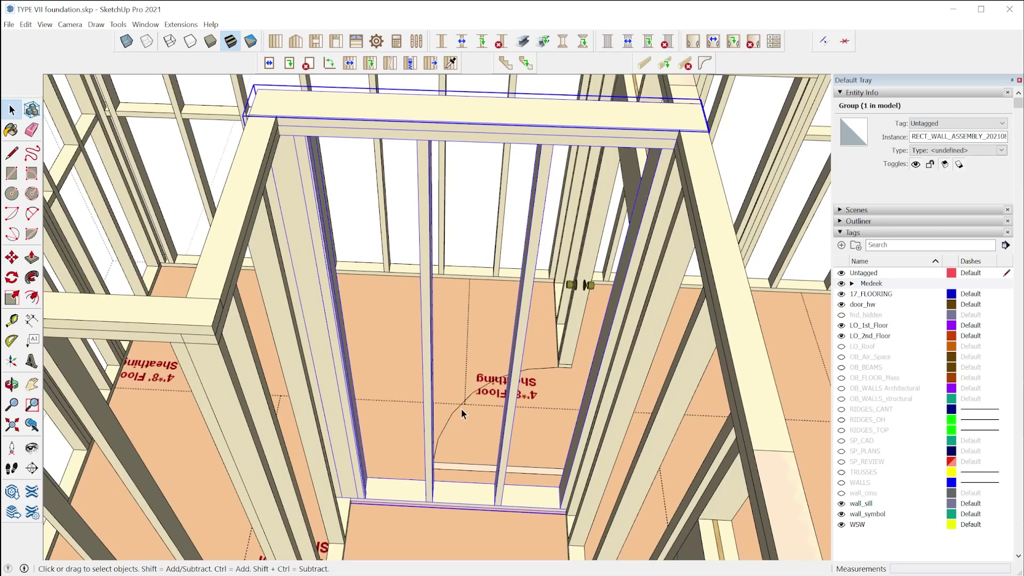
Select the Dryer box inside the wall group and regenerate the wall assembly around it.
double_click(541, 128)
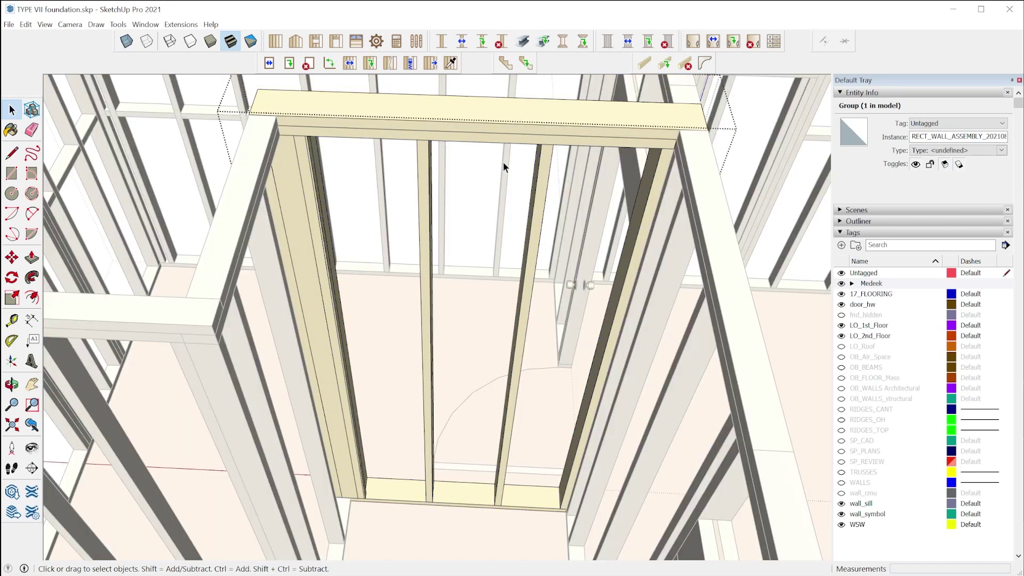
click(469, 419)
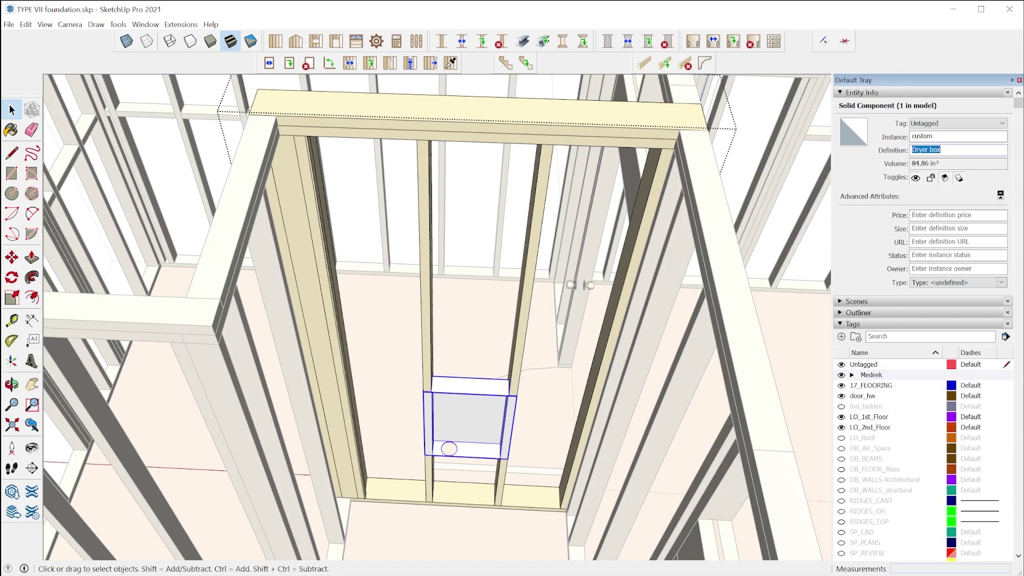
key(Escape)
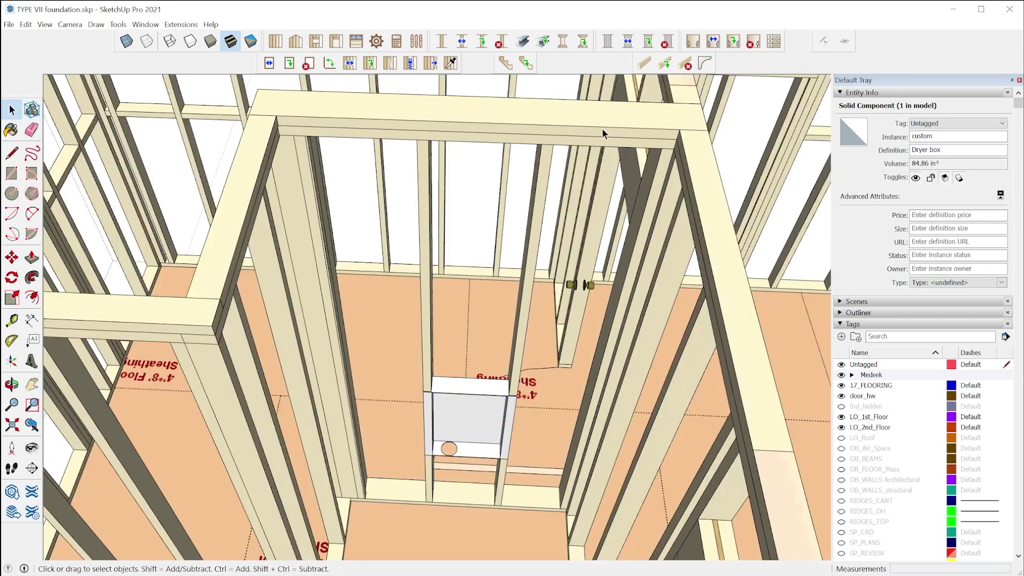
right_click(602, 128)
click(667, 383)
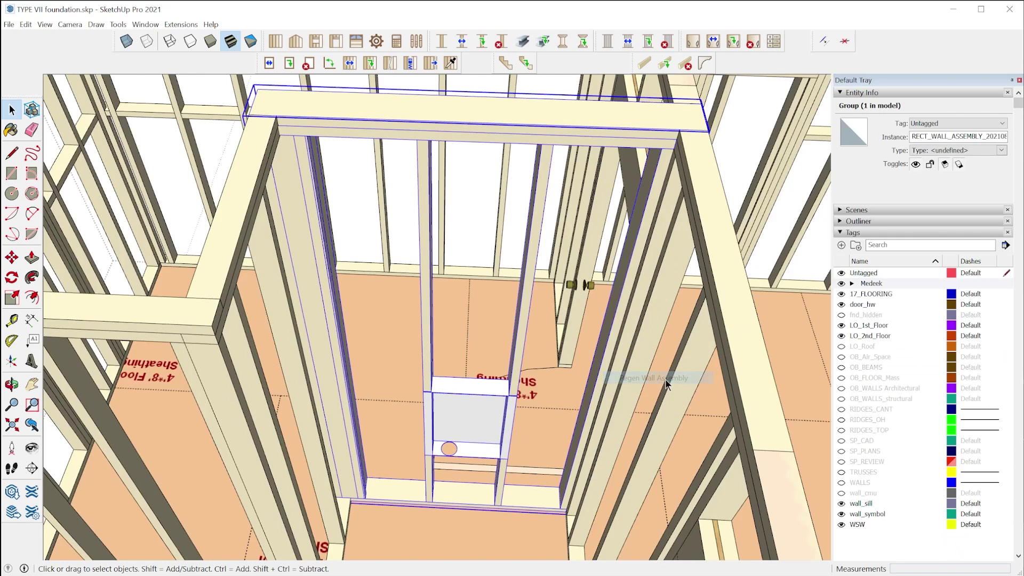
scroll(438, 448, down, 5)
click(686, 356)
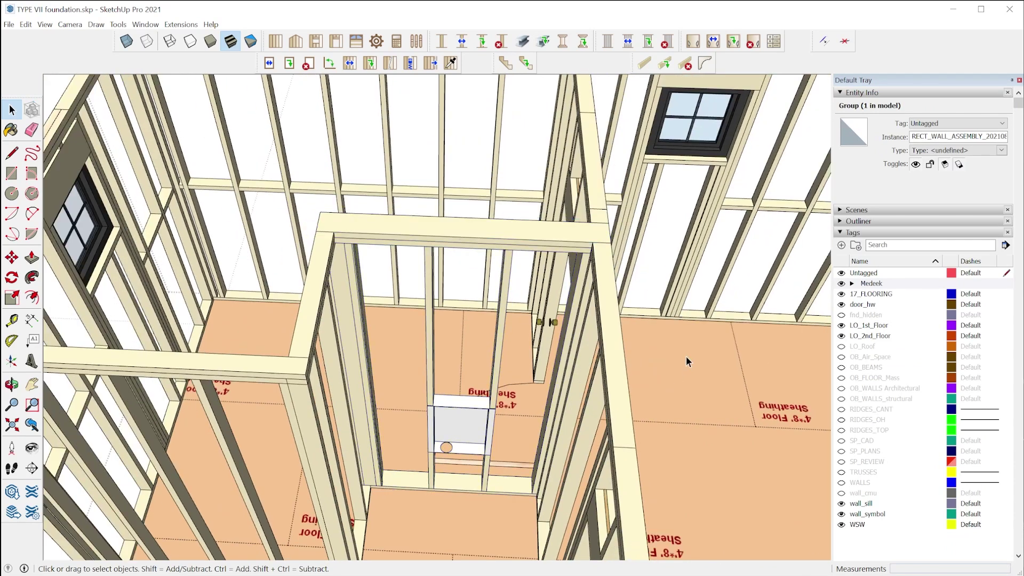
scroll(465, 530, up, 2)
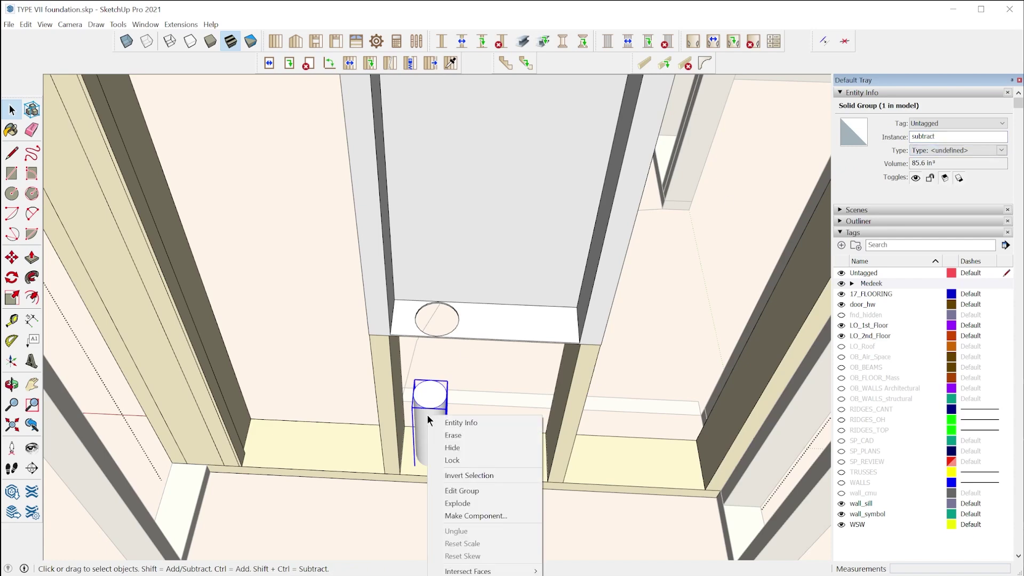
Hide the cutting cylinder and regenerate the wall so the round vent hole is cut.
click(450, 448)
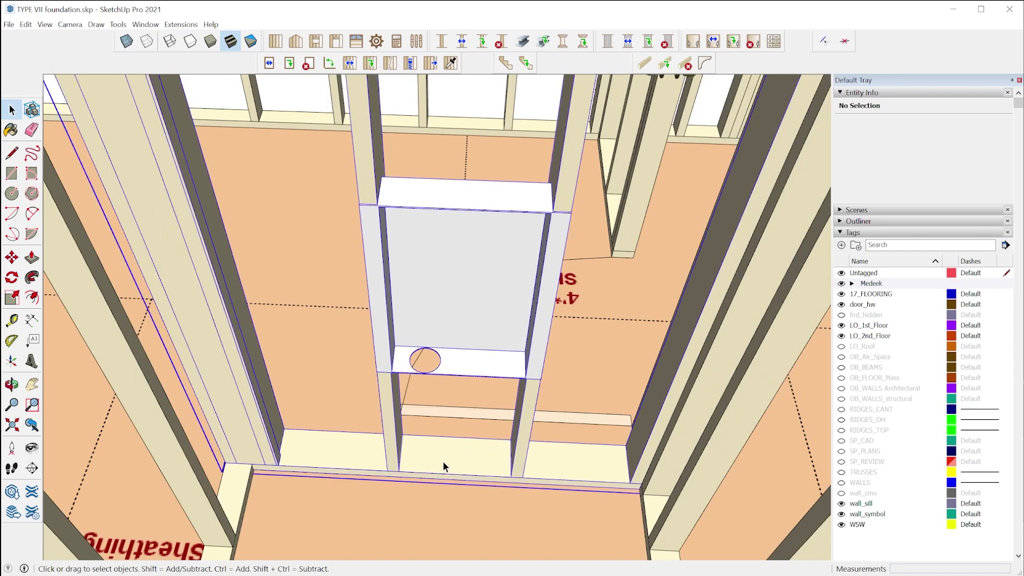
right_click(442, 460)
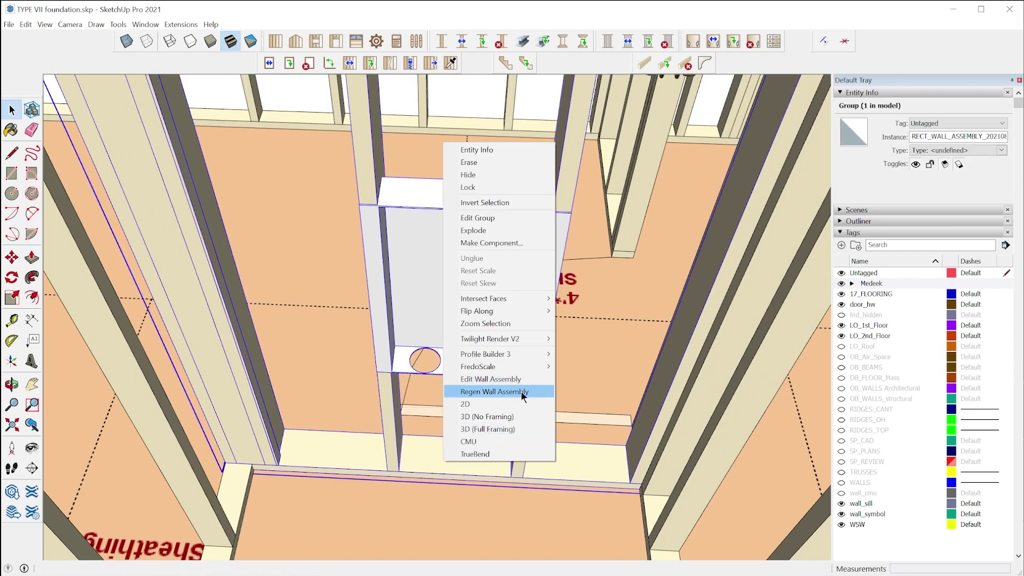
click(522, 392)
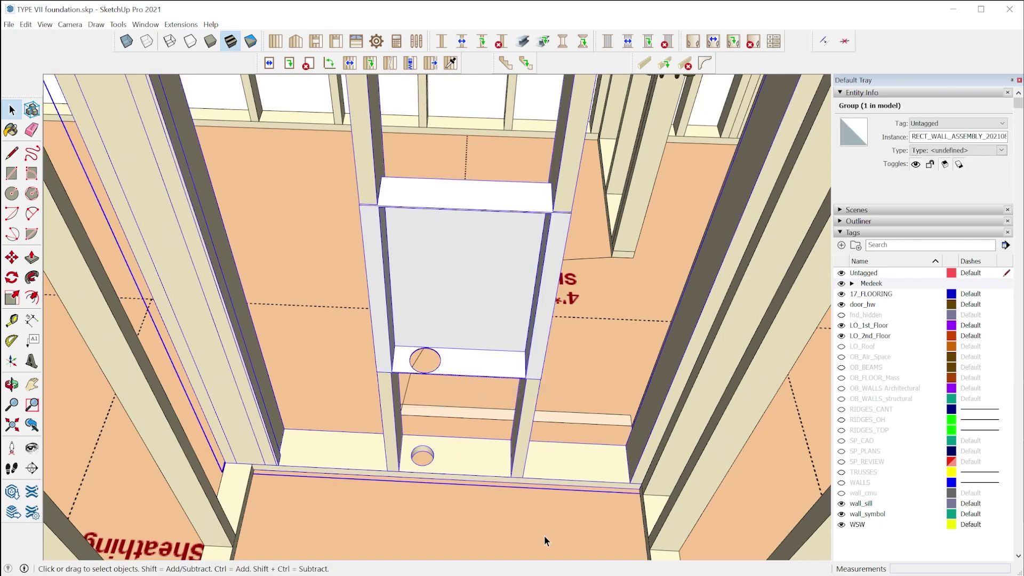
click(544, 536)
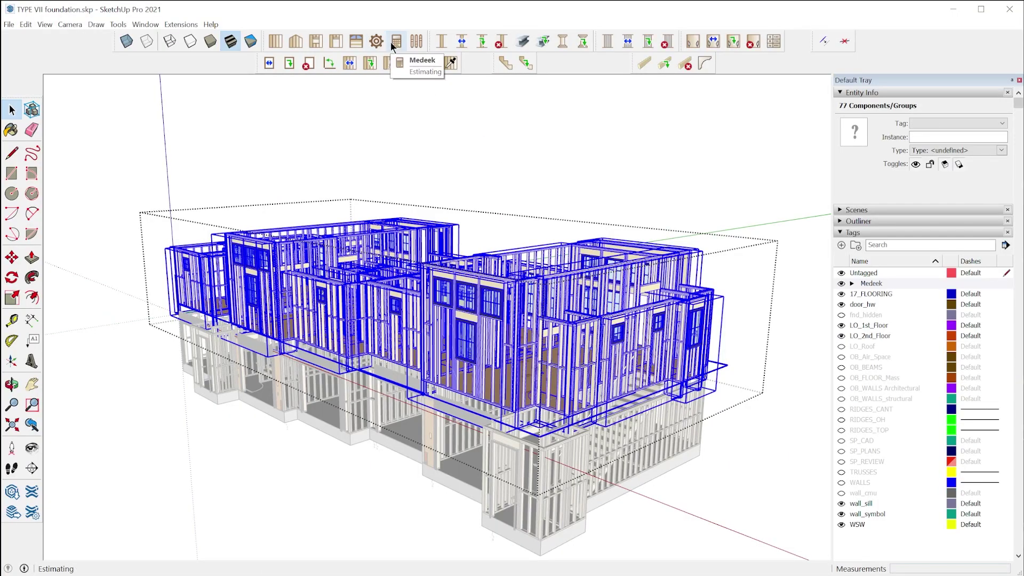
Launch the Medeek Estimator for all the selected walls.
click(394, 44)
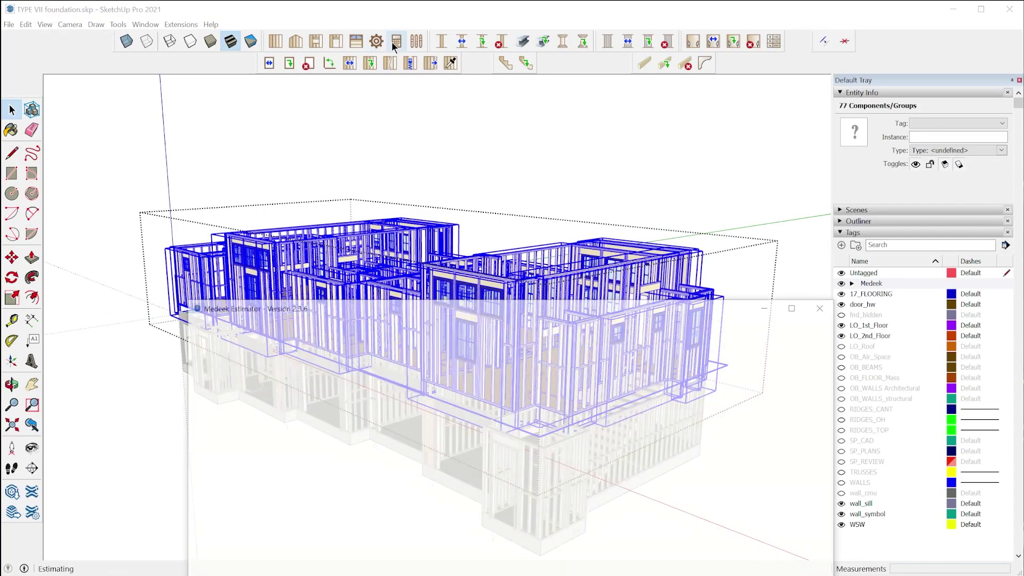
Move the Estimator aside and calculate the material takeoff for the 76 wall panels.
drag(473, 315, 662, 21)
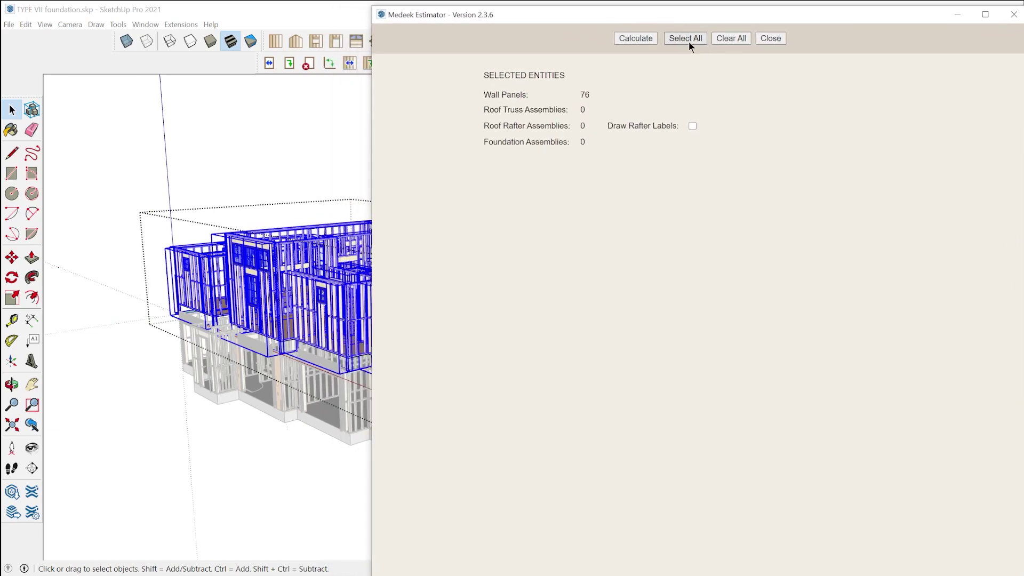
click(645, 42)
drag(912, 204, 919, 230)
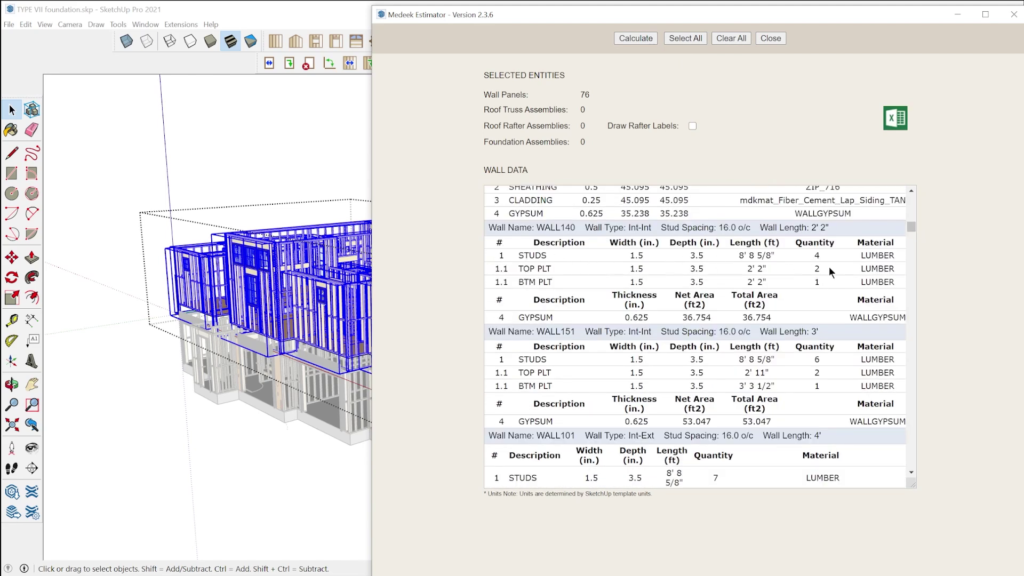
scroll(875, 280, down, 5)
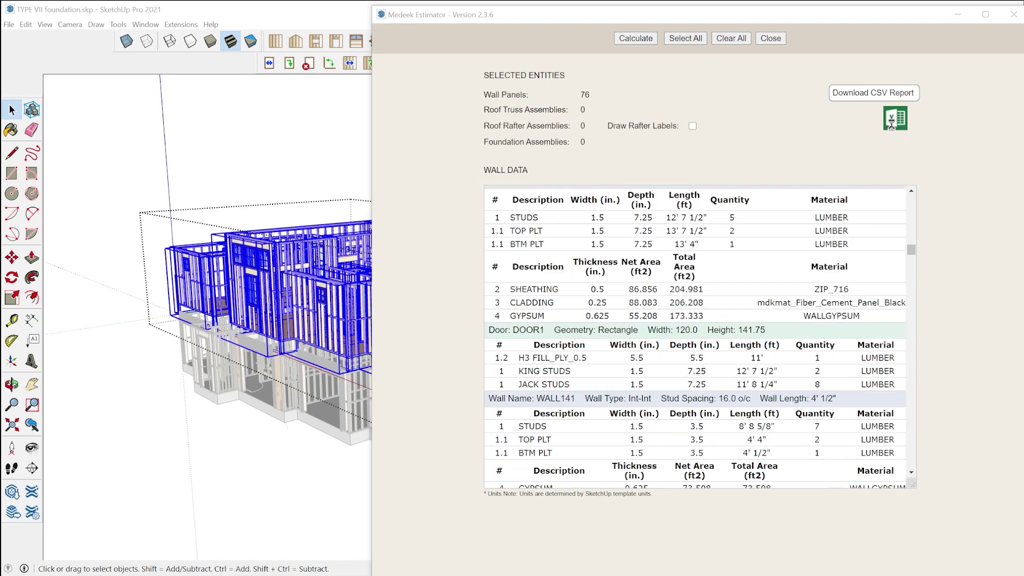
Download the estimate as a CSV report and review its 2x10 totals in the spreadsheet.
click(493, 207)
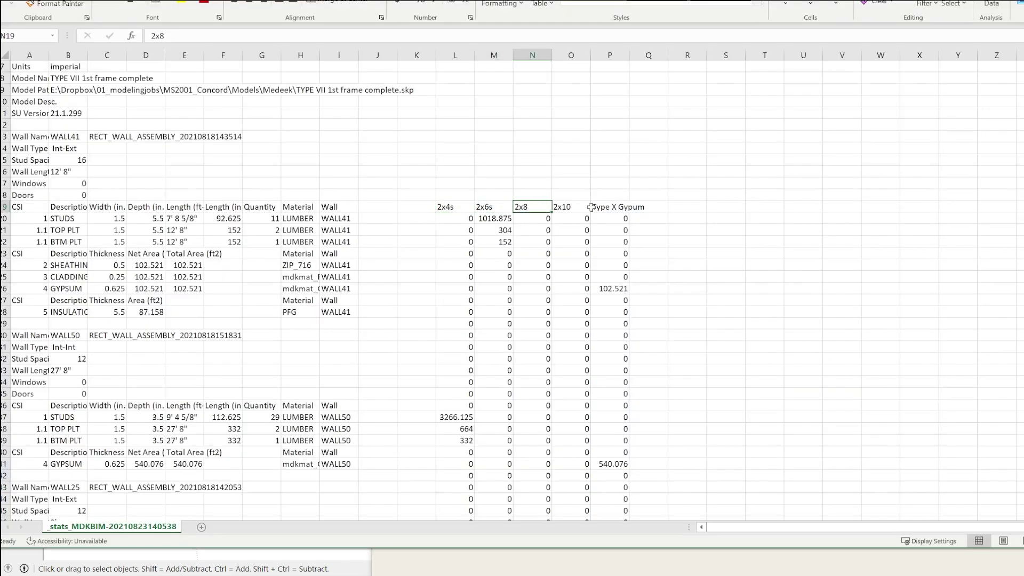
click(588, 207)
scroll(602, 244, down, 2)
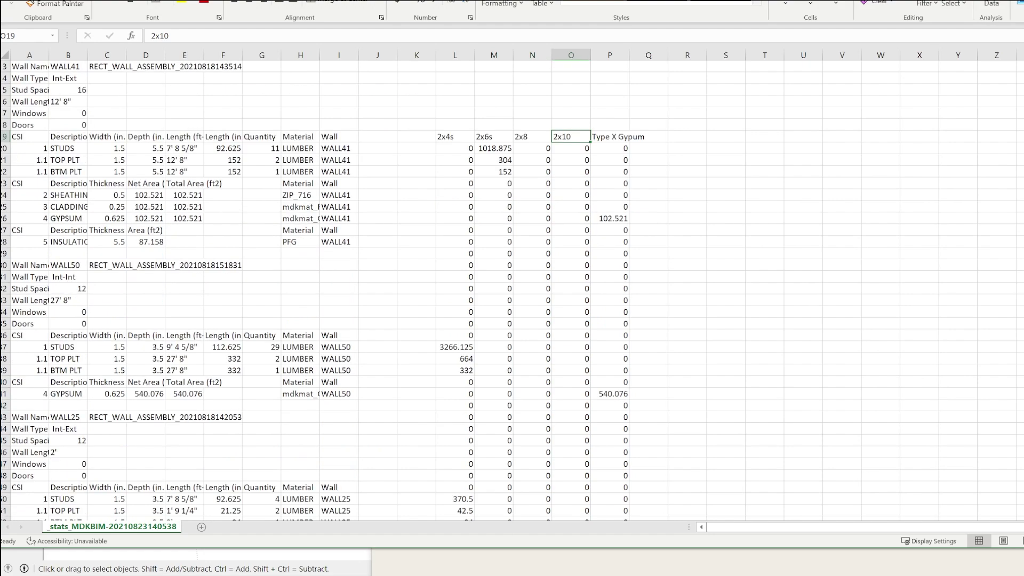
scroll(832, 411, down, 20)
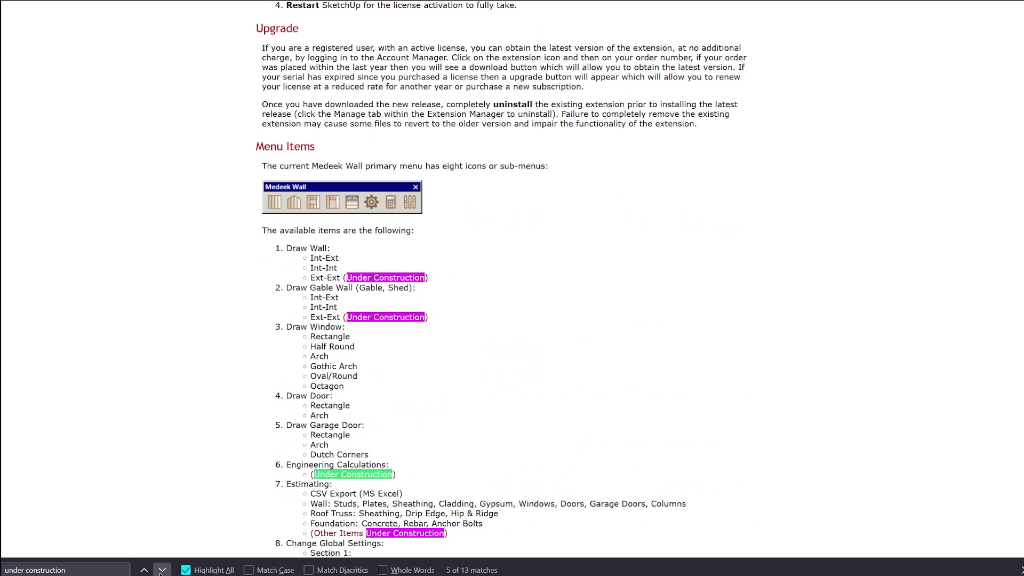
Cycle through the Under Construction matches, then bring up the gable wall type window and move it right.
click(161, 570)
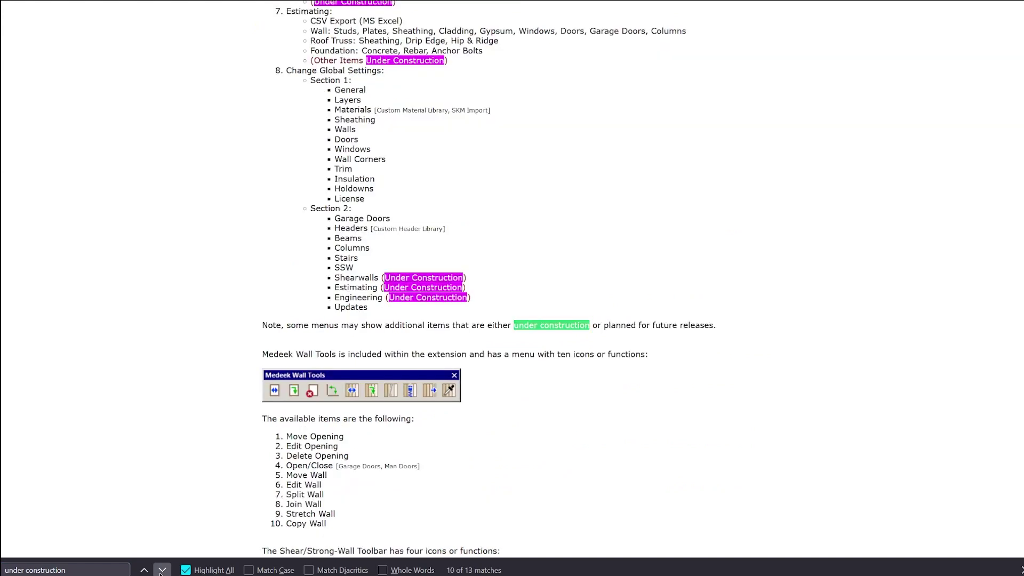
click(161, 570)
click(160, 573)
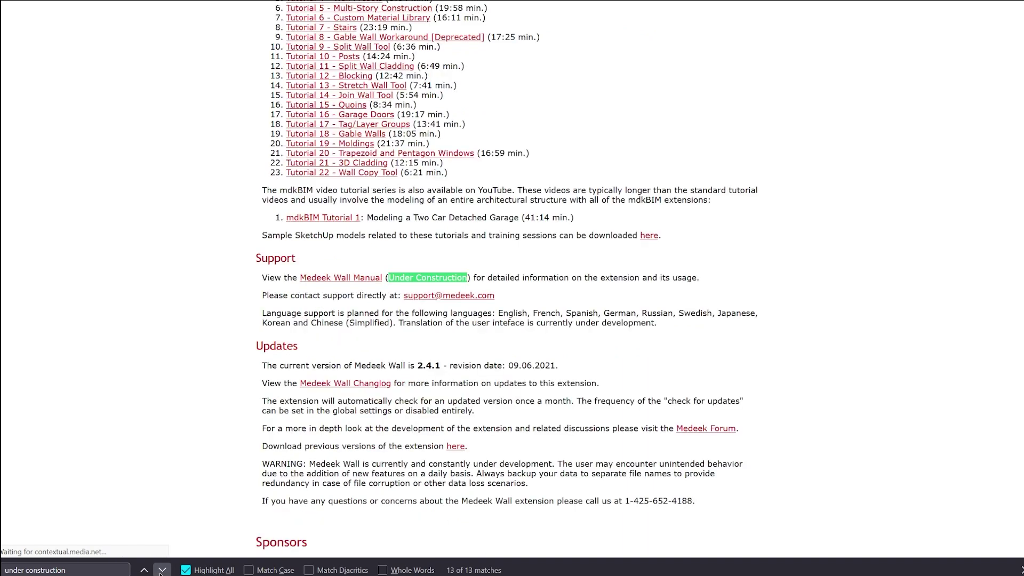
click(160, 573)
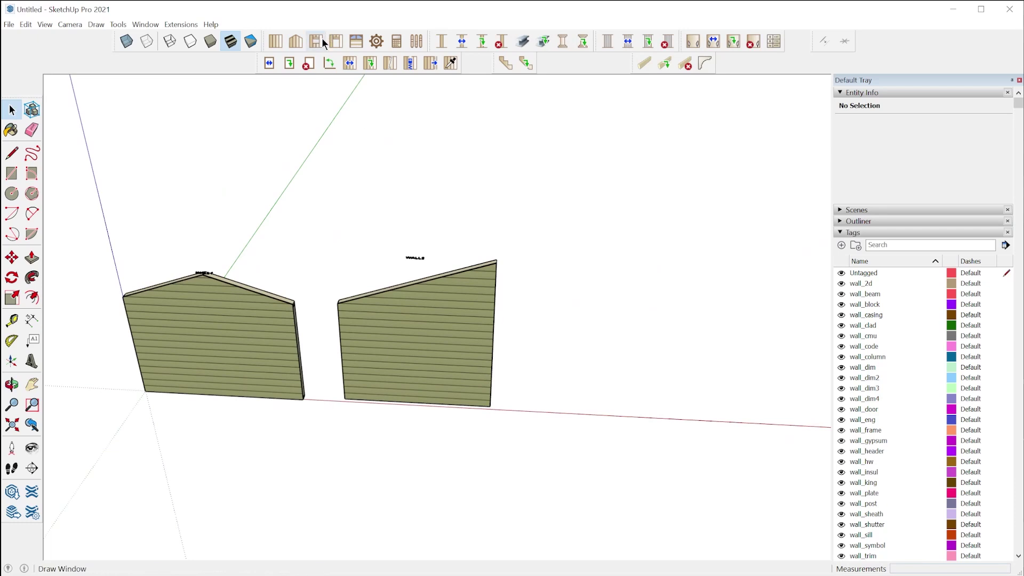
click(320, 39)
drag(415, 100, 567, 133)
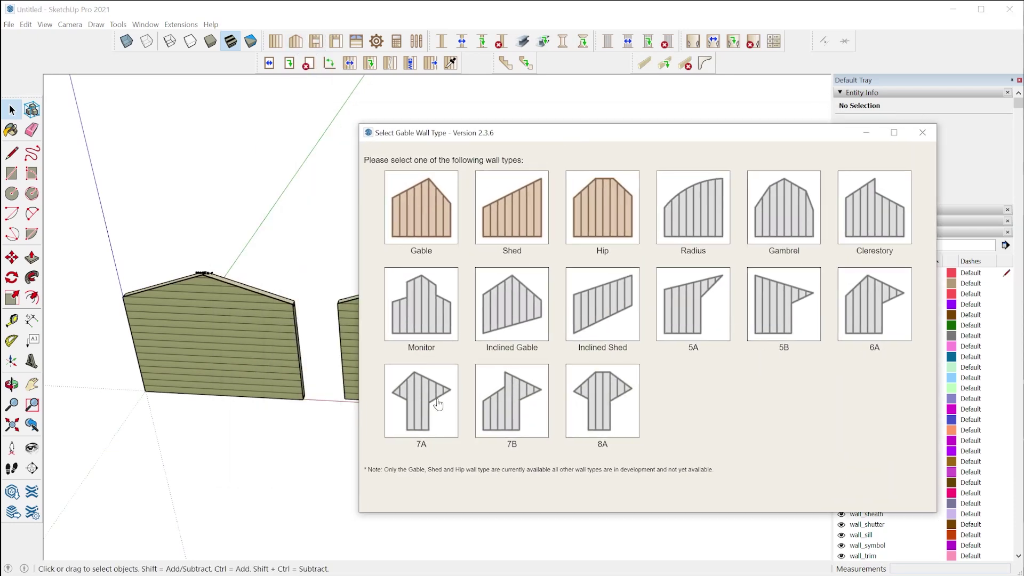
Pick the Clerestory gable wall type and acknowledge the warning that it is not yet available.
click(874, 230)
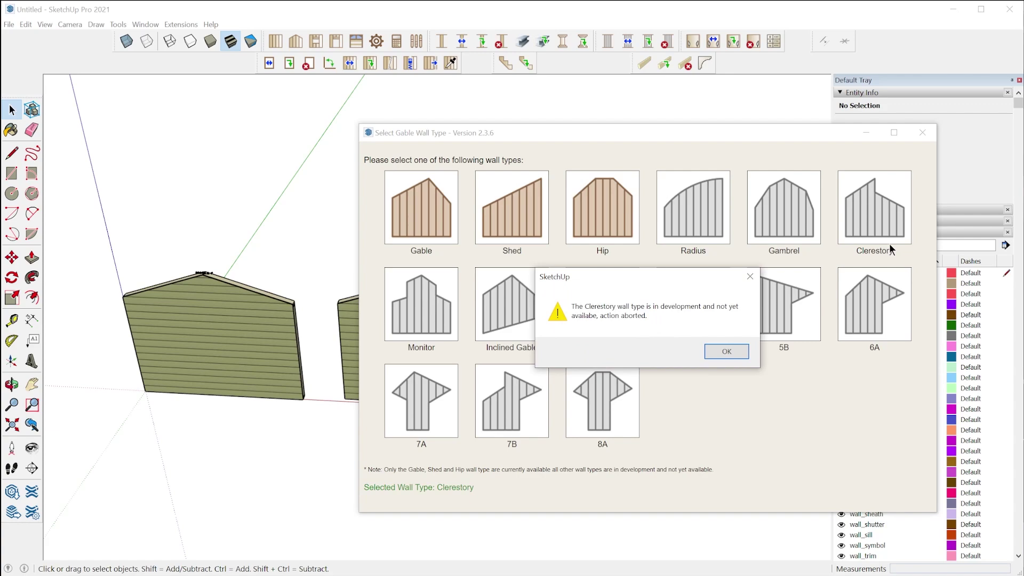
click(726, 351)
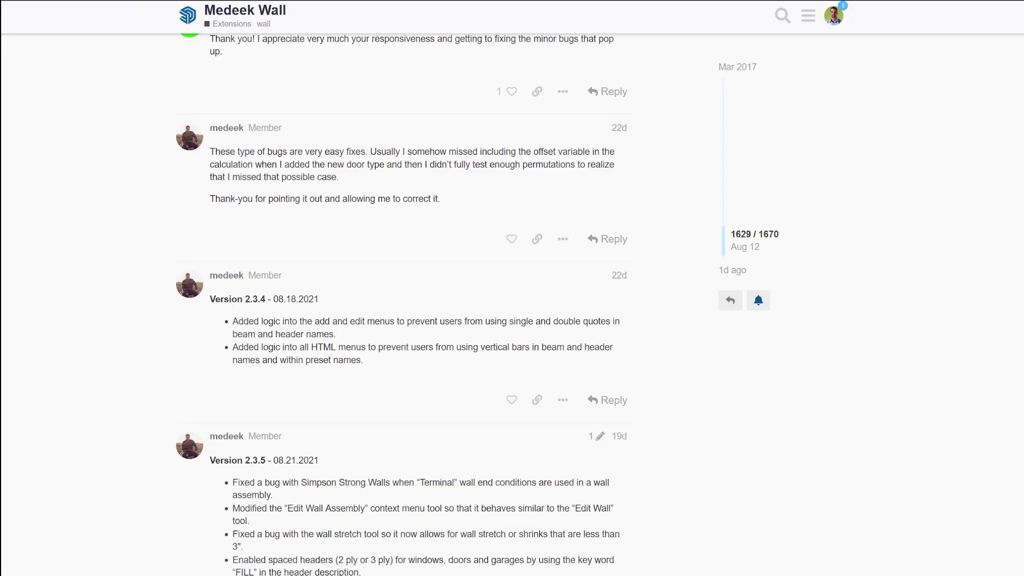
scroll(405, 304, down, 3)
scroll(418, 304, down, 5)
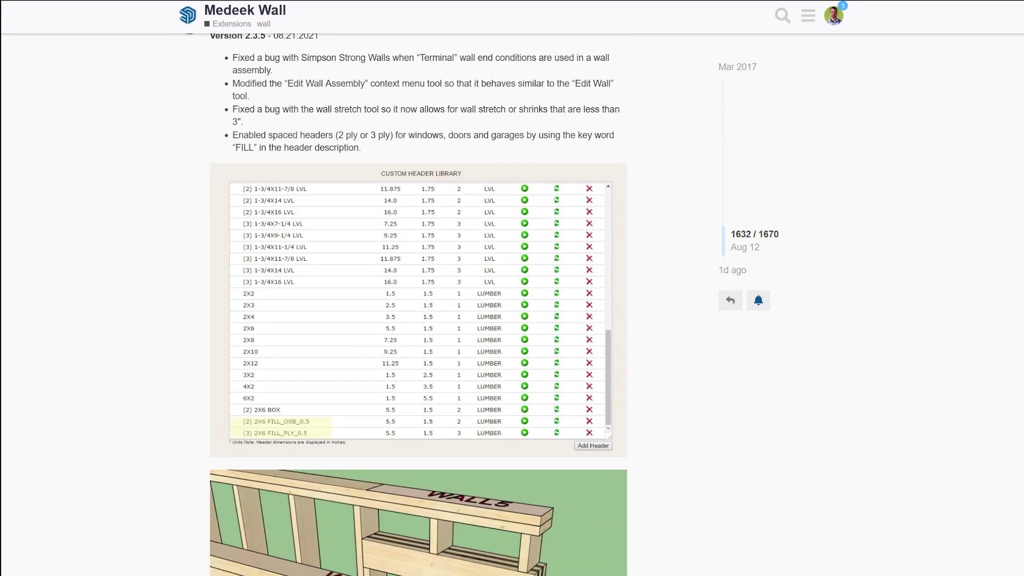
Scroll to the Version 2.3.5 post's WALL5/WALL6 spaced-header render and FILL_OSB_0.375 note.
scroll(418, 304, down, 1)
scroll(419, 304, down, 6)
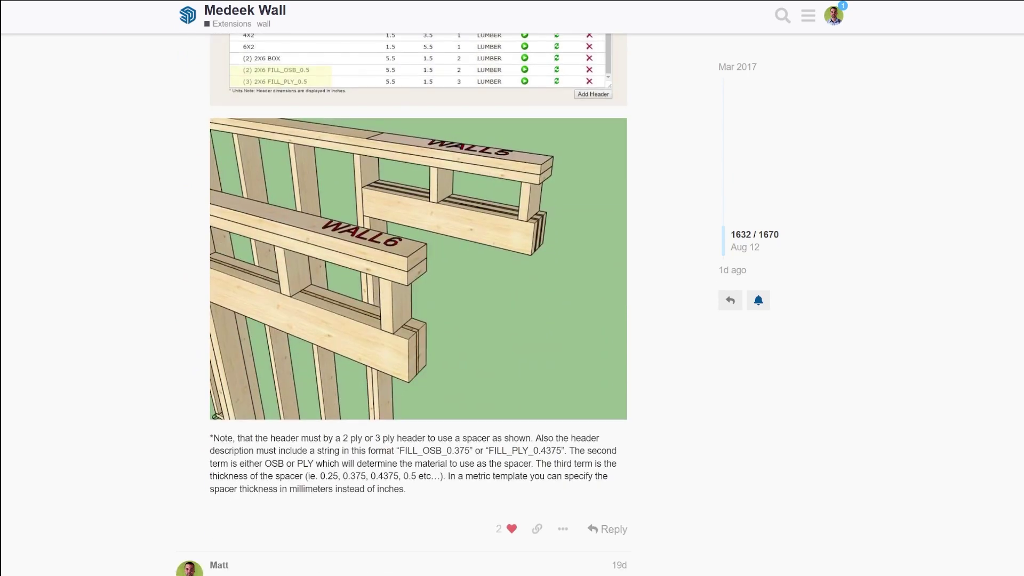
scroll(418, 304, down, 1)
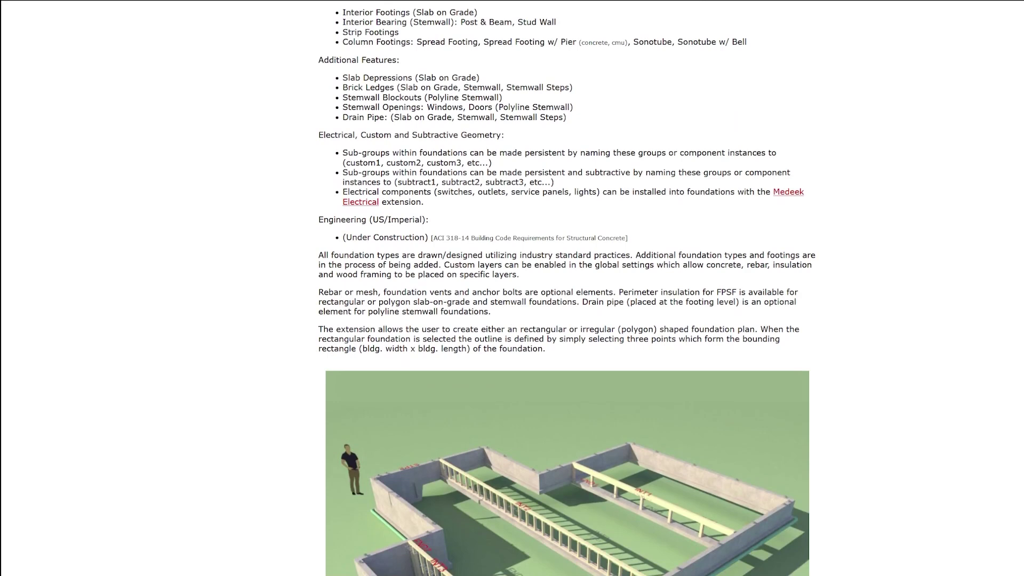
Browse the foundation extension gallery images, ending on the foundation walls image.
scroll(425, 446, down, 8)
click(425, 446)
click(494, 444)
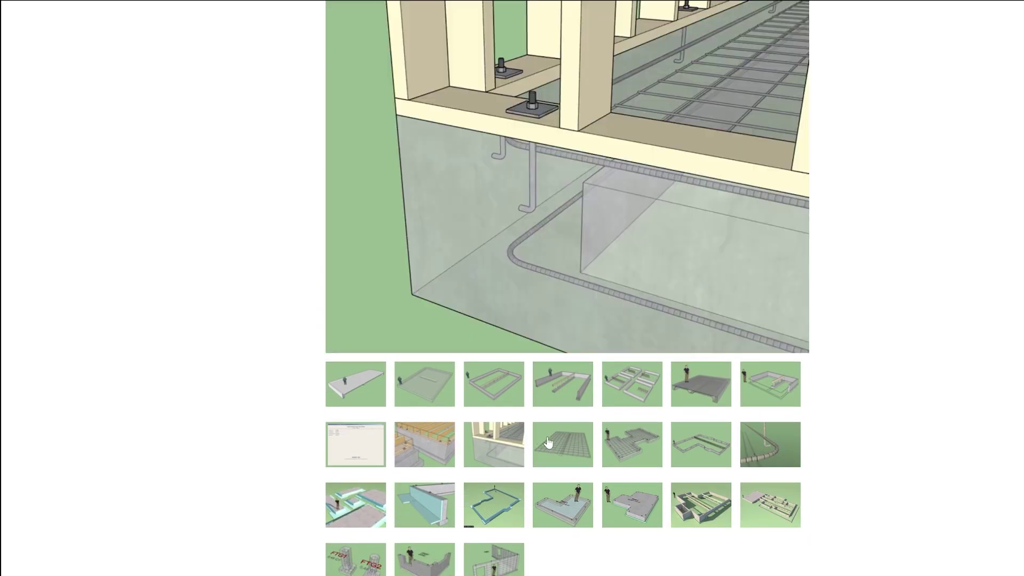
click(576, 443)
click(637, 442)
click(702, 507)
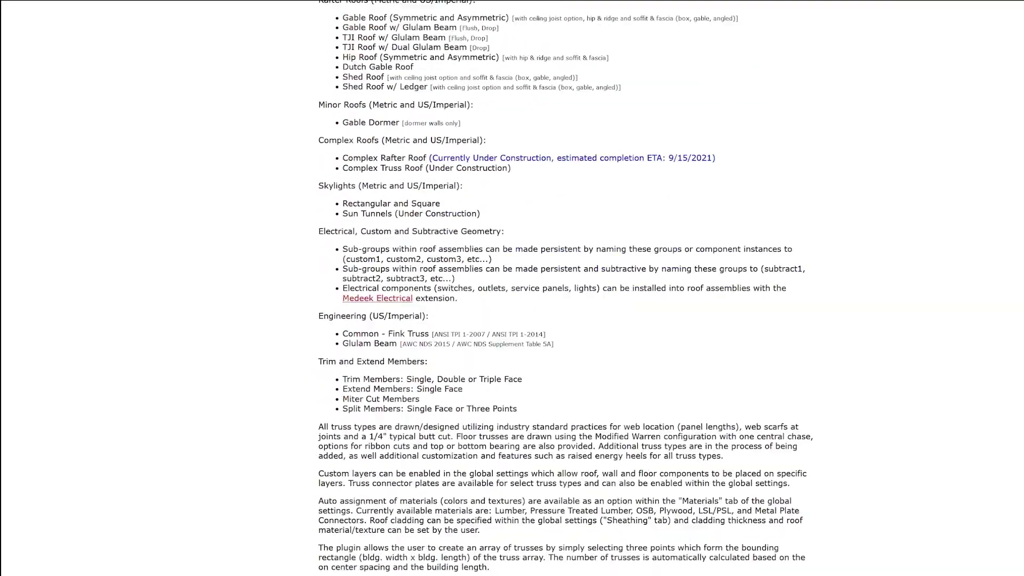
Browse the truss gallery images (hip-roof rafters, brown roof, framing close-up), ending on a truss view.
scroll(496, 399, down, 8)
click(496, 399)
click(578, 394)
click(702, 400)
click(770, 395)
click(356, 454)
click(360, 512)
click(425, 512)
click(494, 512)
click(500, 571)
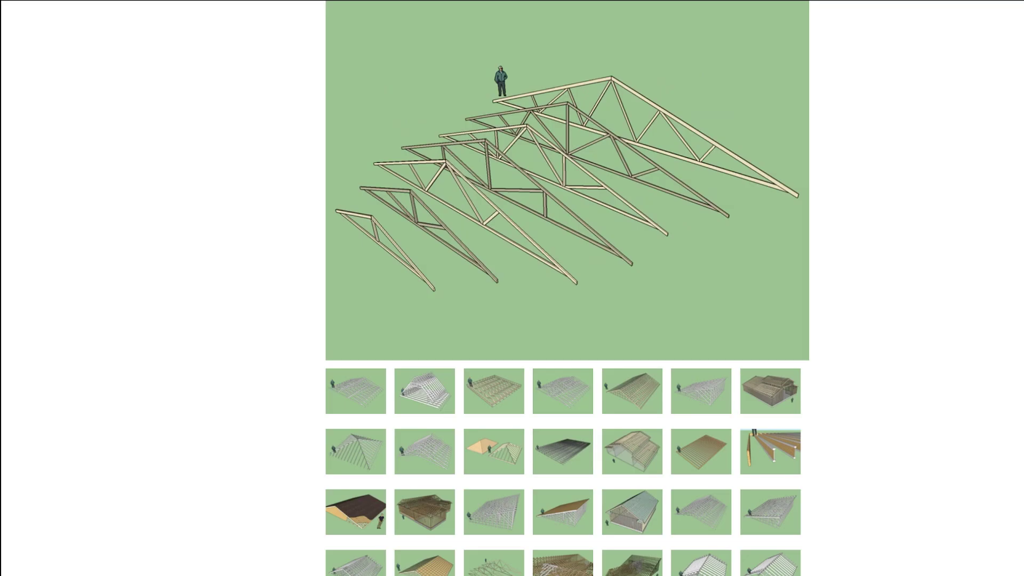